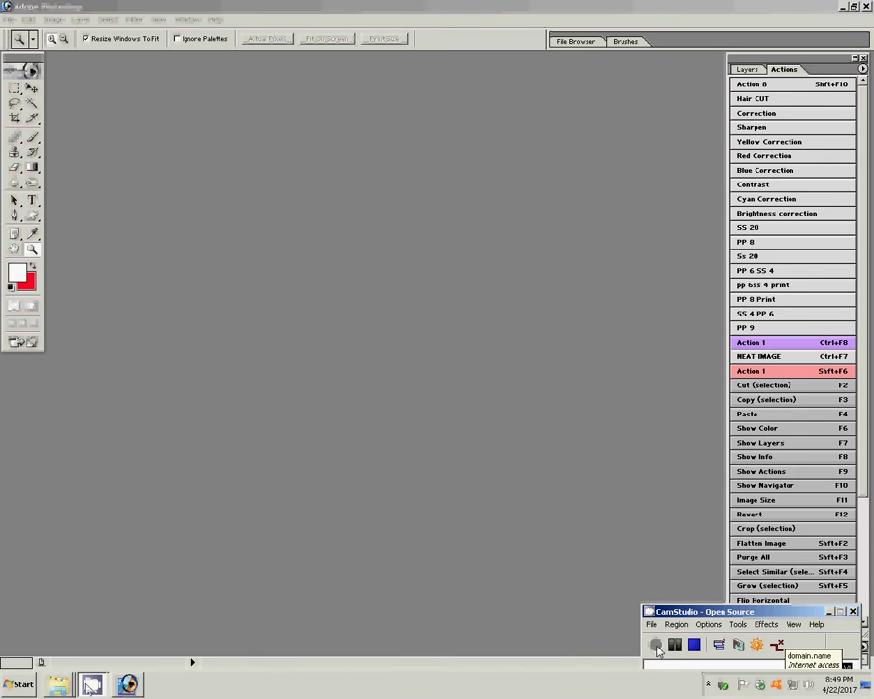
- Open DSC_0064.JPG from the 104ND40X camera folder in Photoshop
left_click(90, 686)
left_click(234, 568)
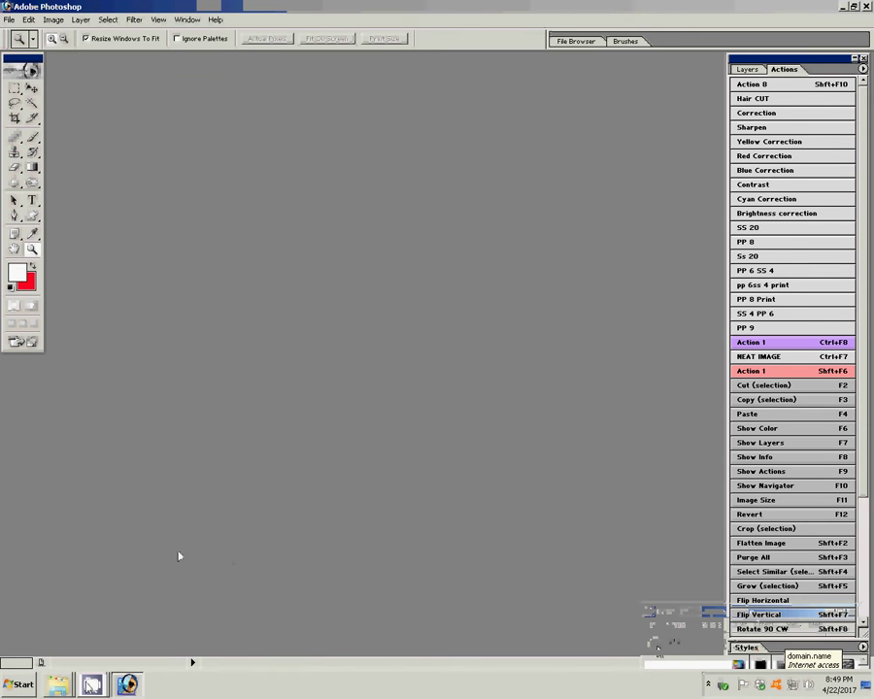
left_click(60, 686)
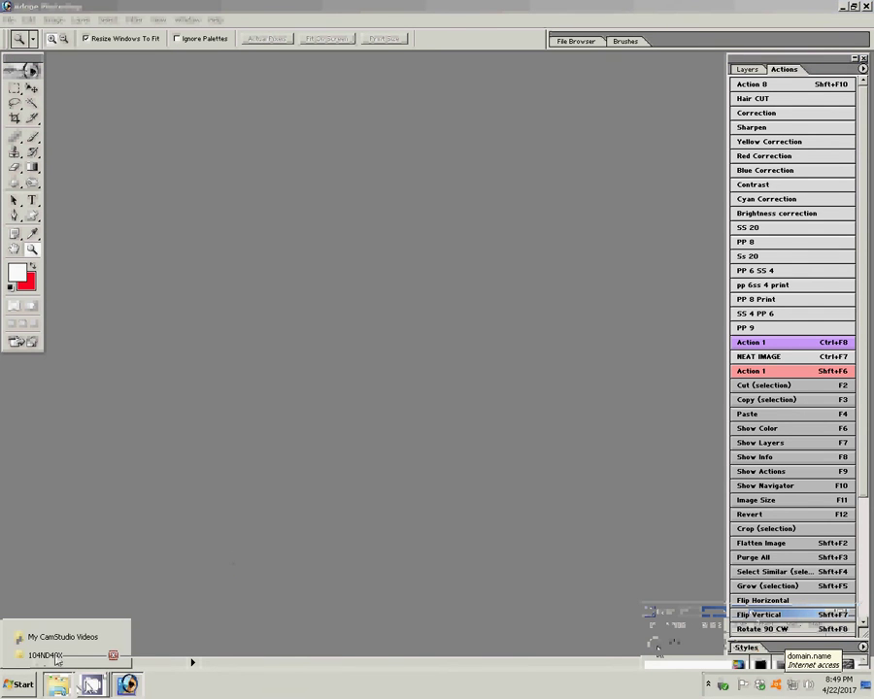
left_click(109, 653)
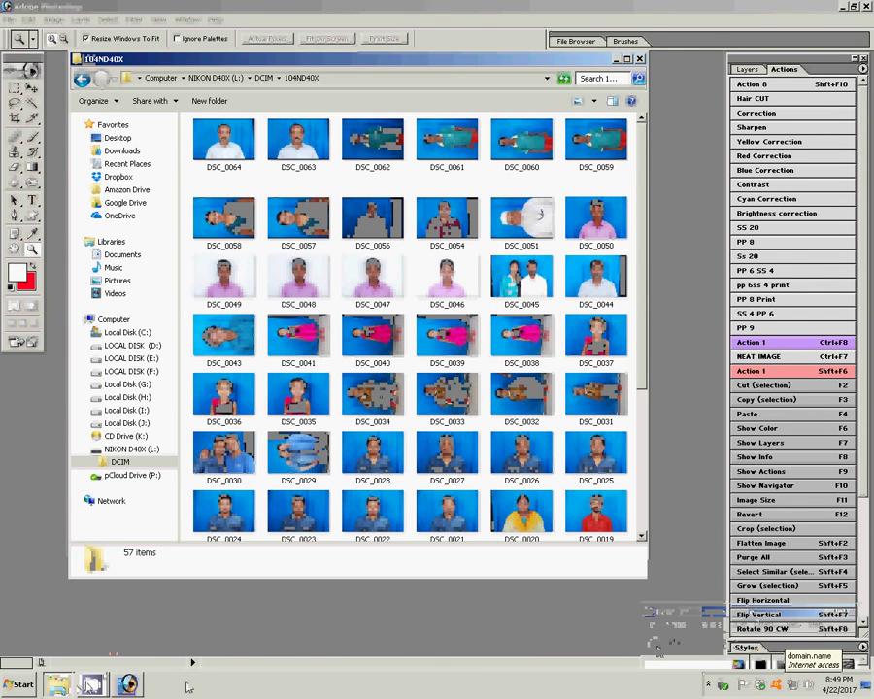
left_click(209, 137)
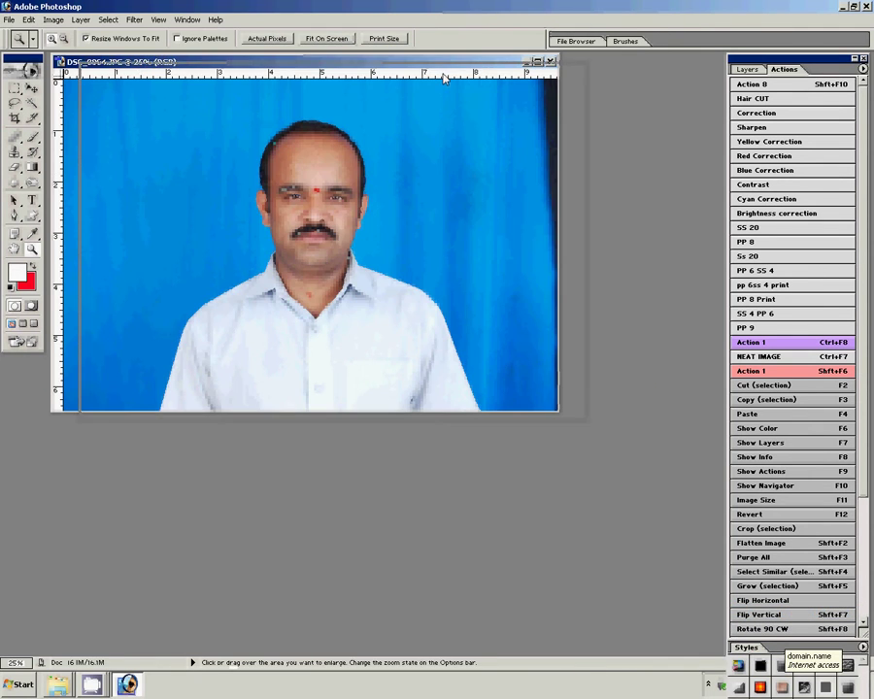
- Zoom in on the man's face in DSC_0064 until the view reads 200%
left_click(310, 265)
left_click(368, 247)
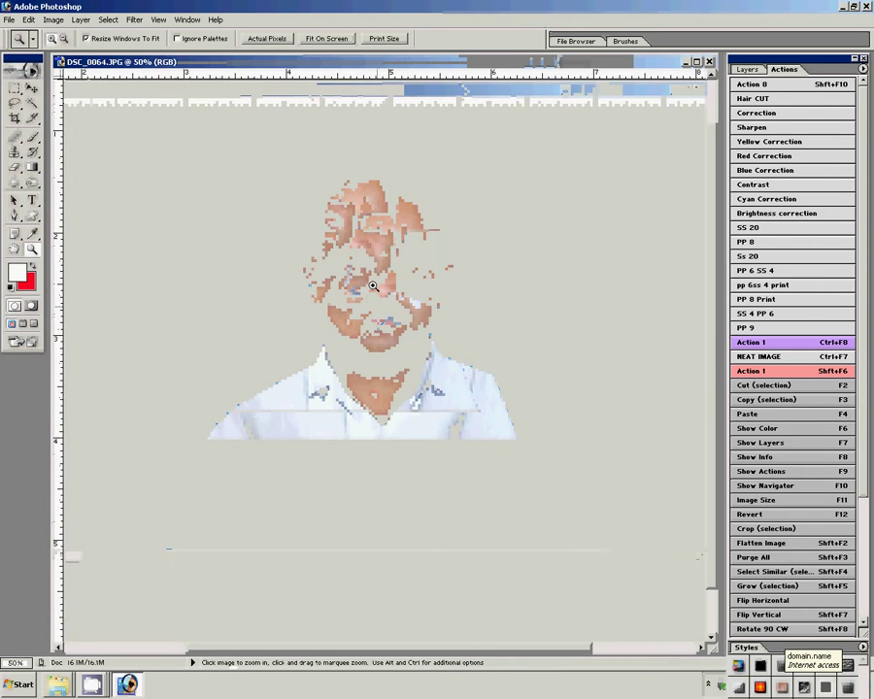
left_click(368, 248)
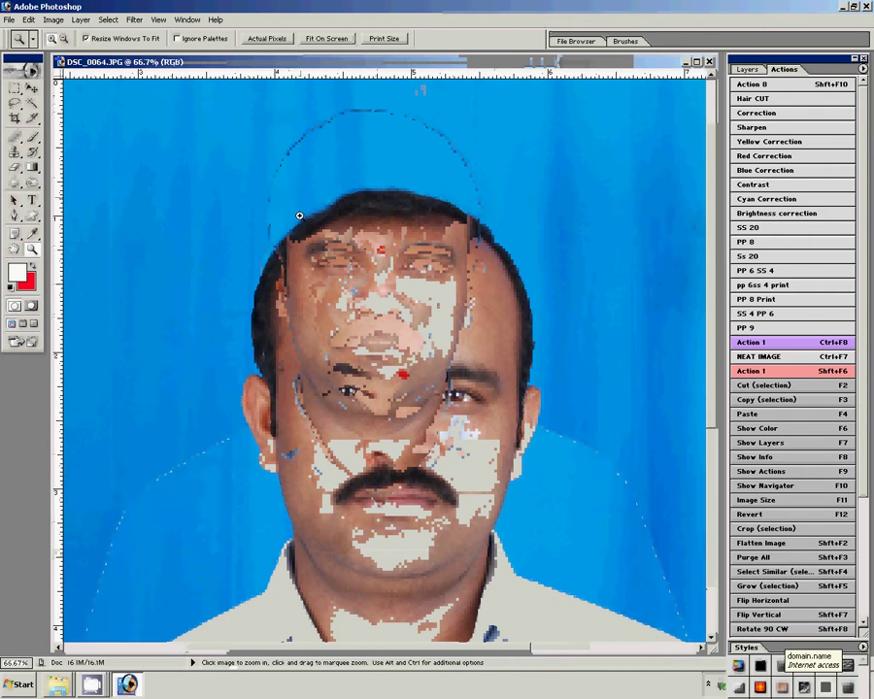
left_click(401, 369)
left_click(302, 352)
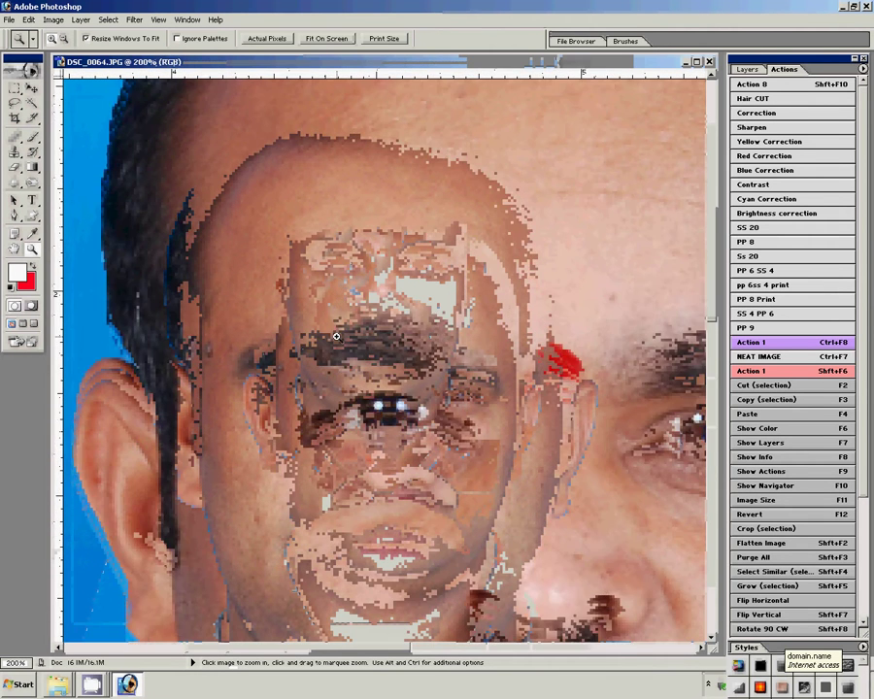
- Select the Clone Stamp tool with its brush reduced from 30 px to 21 px
key("s")
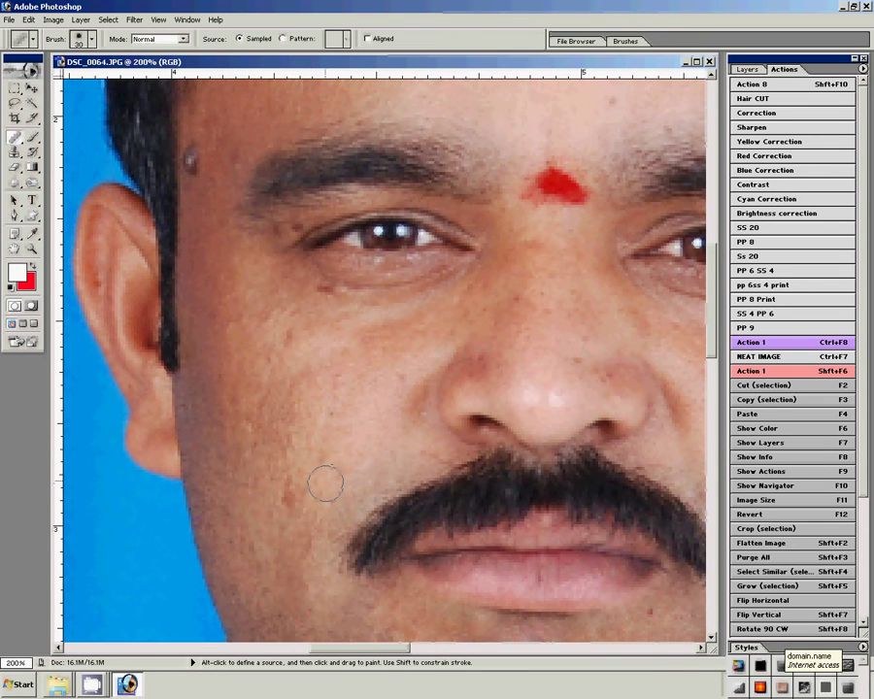
right_click(356, 424)
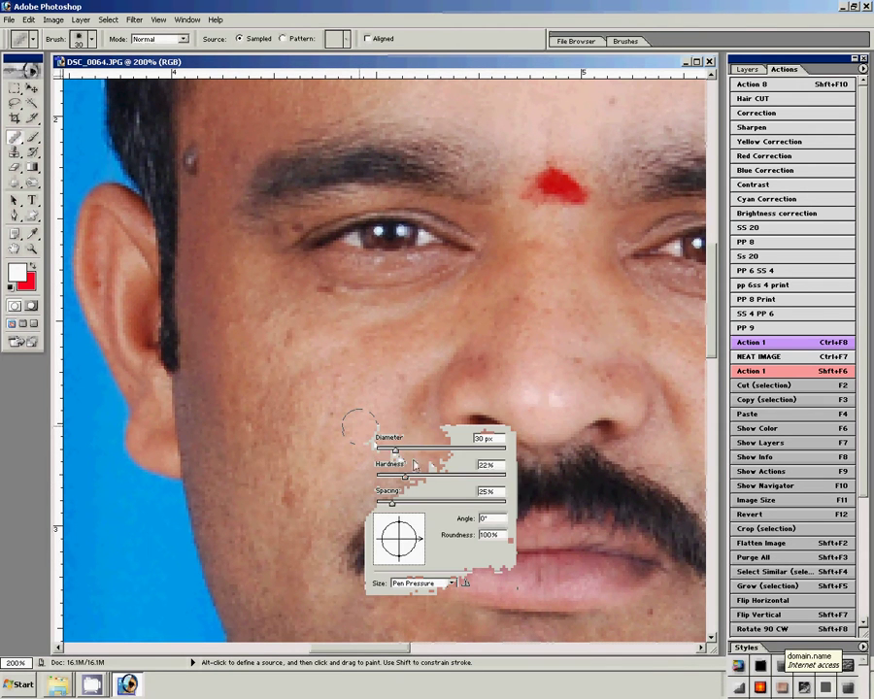
left_click_drag(394, 449, 389, 449)
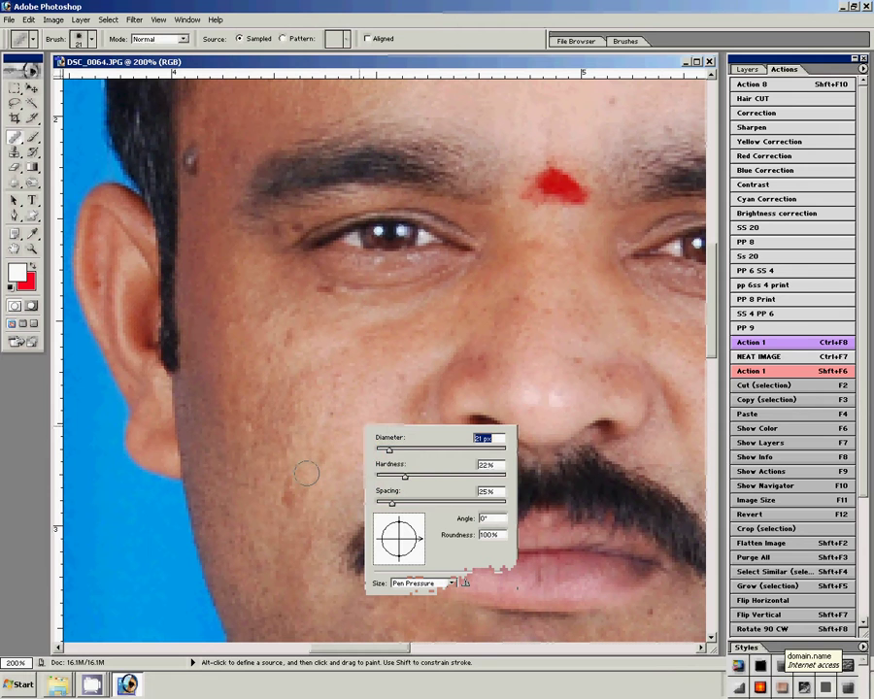
key("Return")
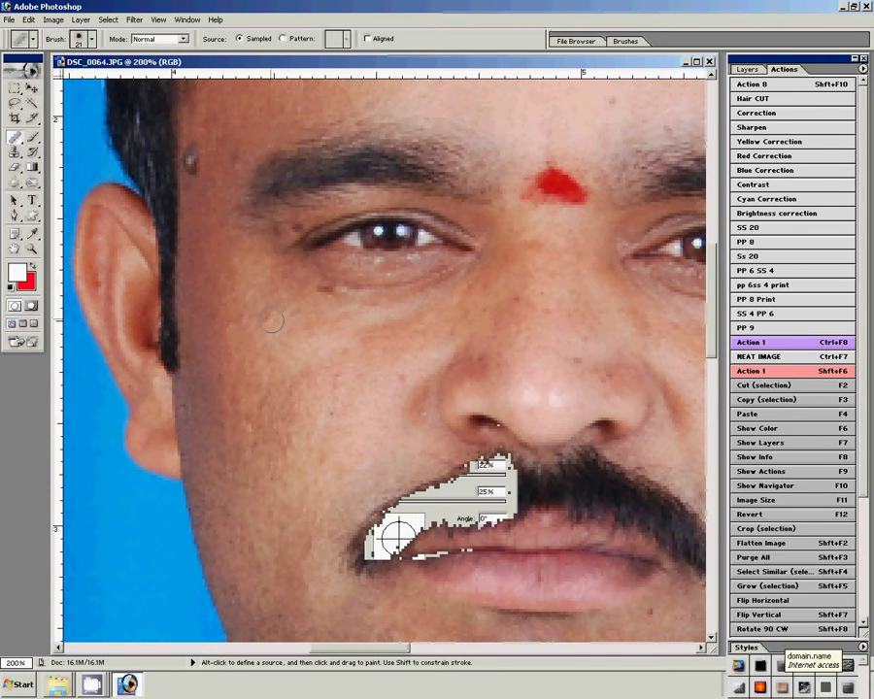
- Pan around the 200% face to locate skin spots to retouch
scroll(383, 359, "up", 2)
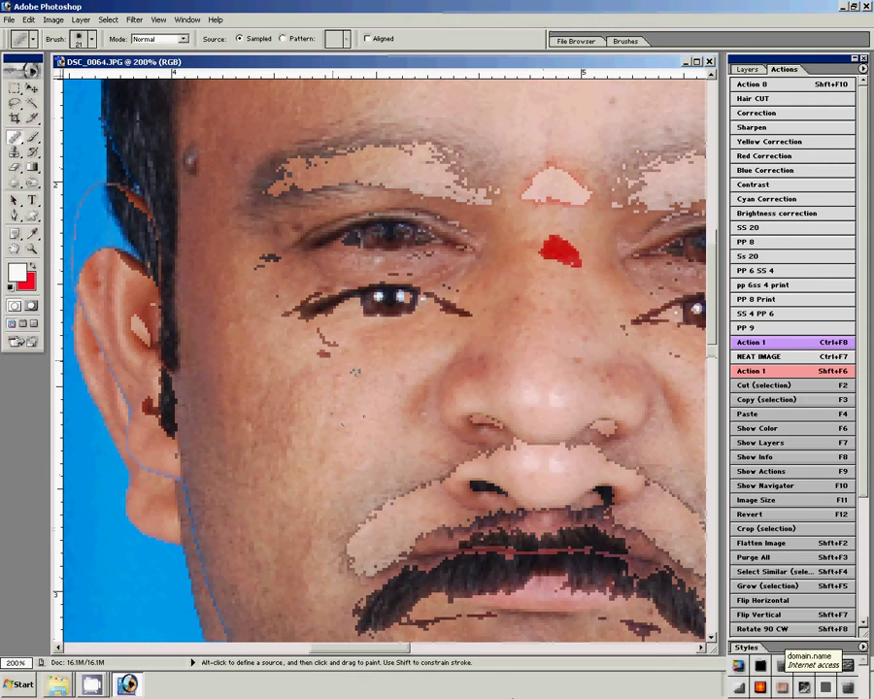
scroll(384, 359, "up", 3)
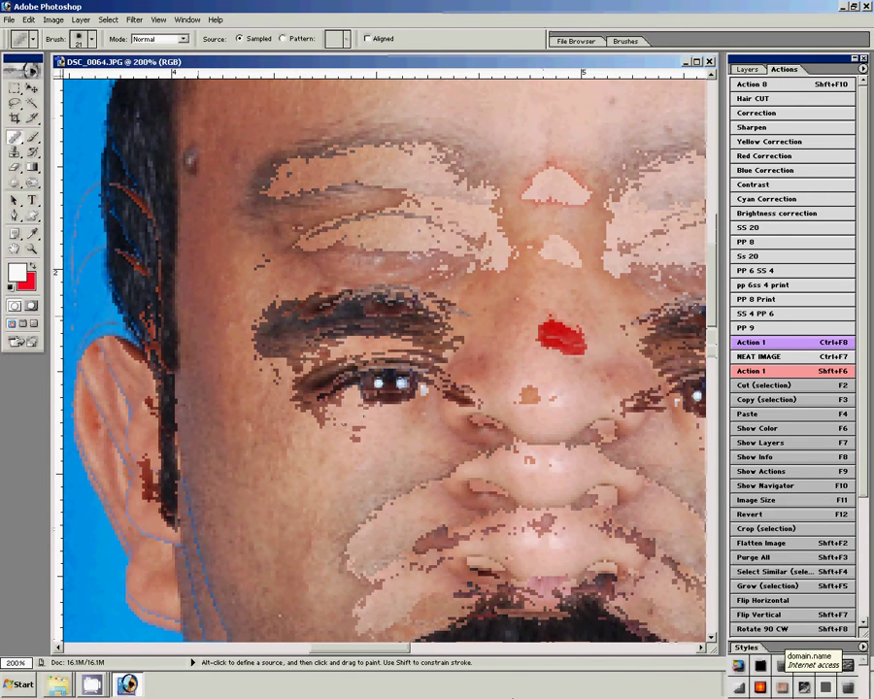
scroll(252, 335, "up", 4)
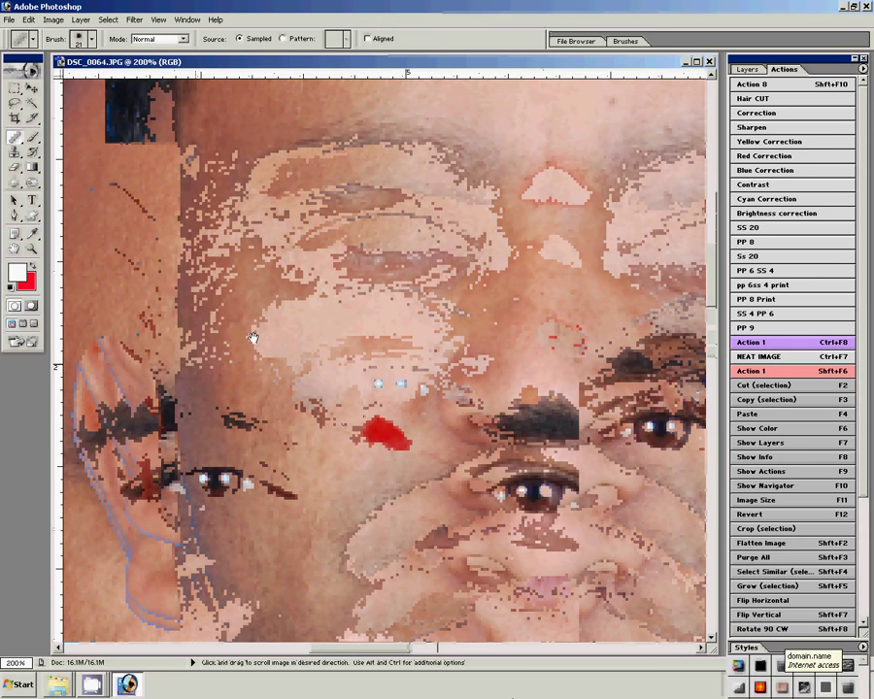
scroll(253, 335, "right", 5)
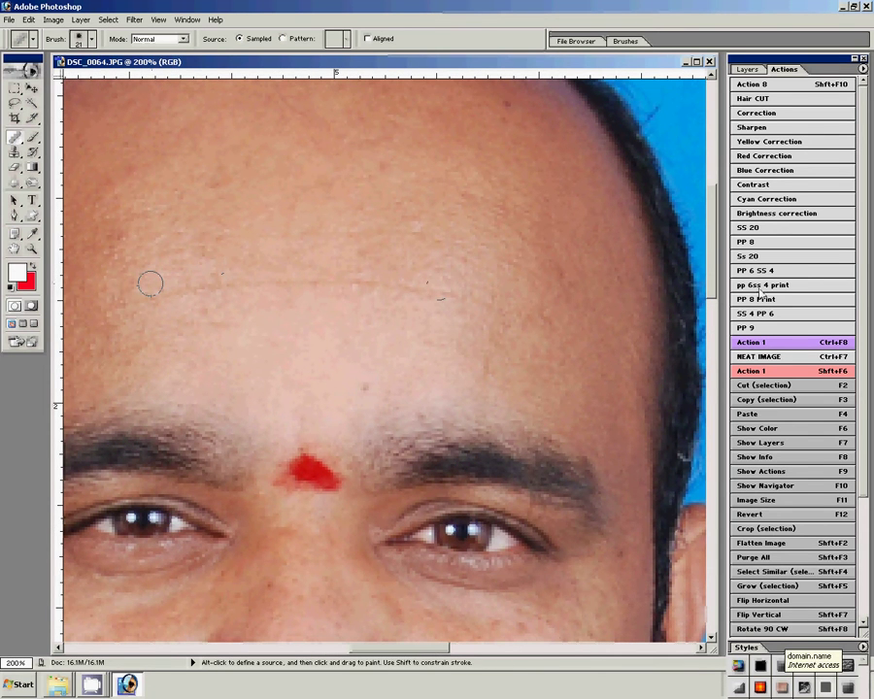
scroll(150, 283, "up", 4)
scroll(150, 282, "down", 8)
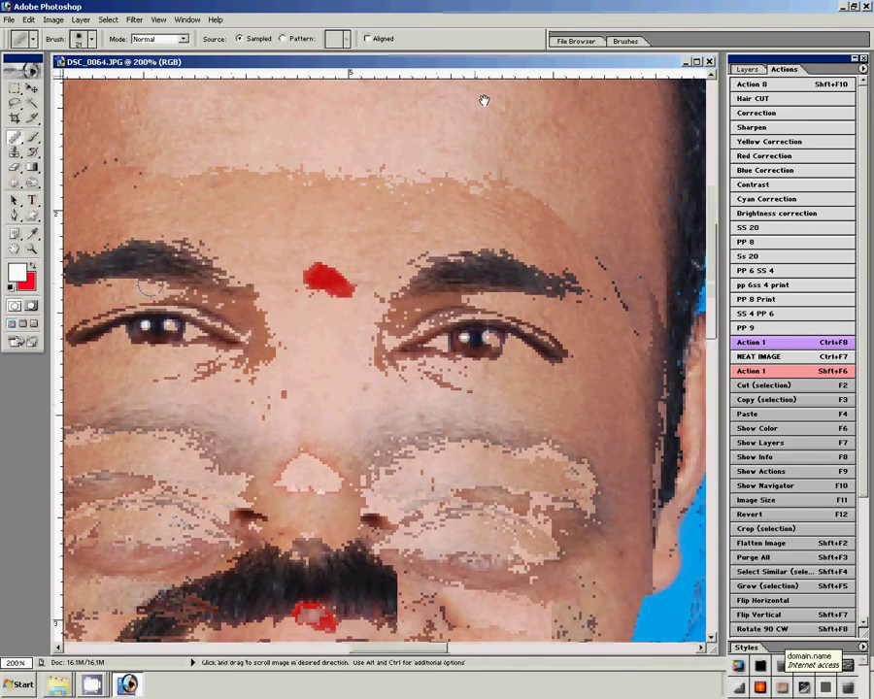
scroll(484, 100, "down", 7)
scroll(484, 100, "right", 3)
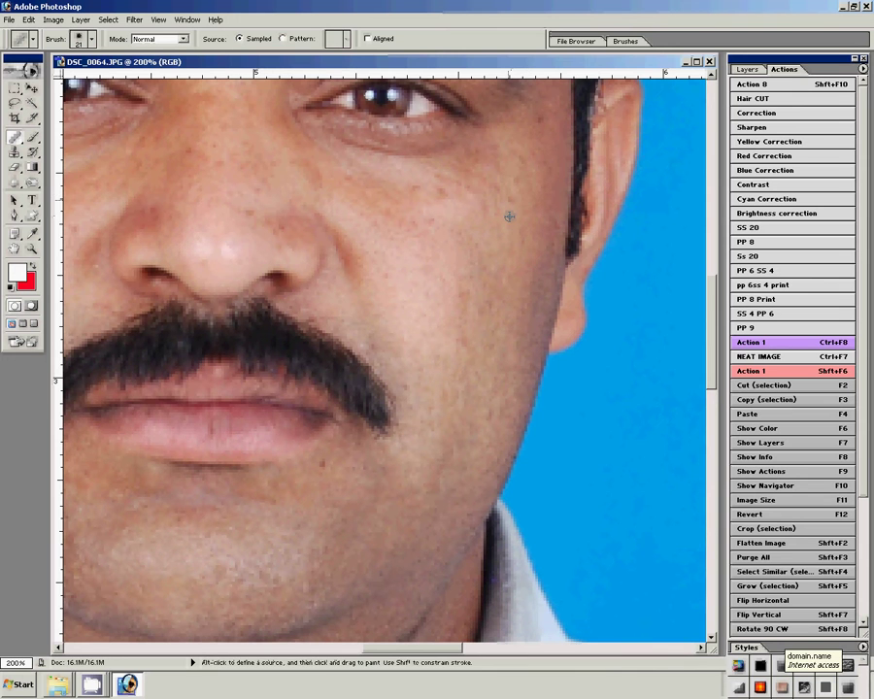
- Clone sampled clean skin over the spots on the right cheek beside the nose
left_click(509, 216, "alt")
left_click(445, 208)
left_click(537, 190, "alt")
left_click(464, 287, "alt")
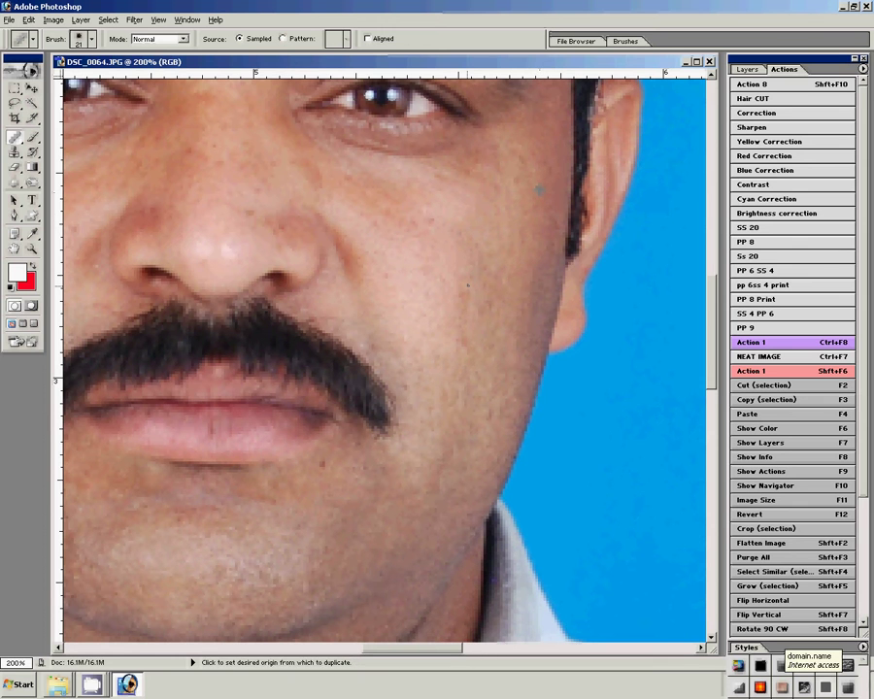
left_click(463, 318)
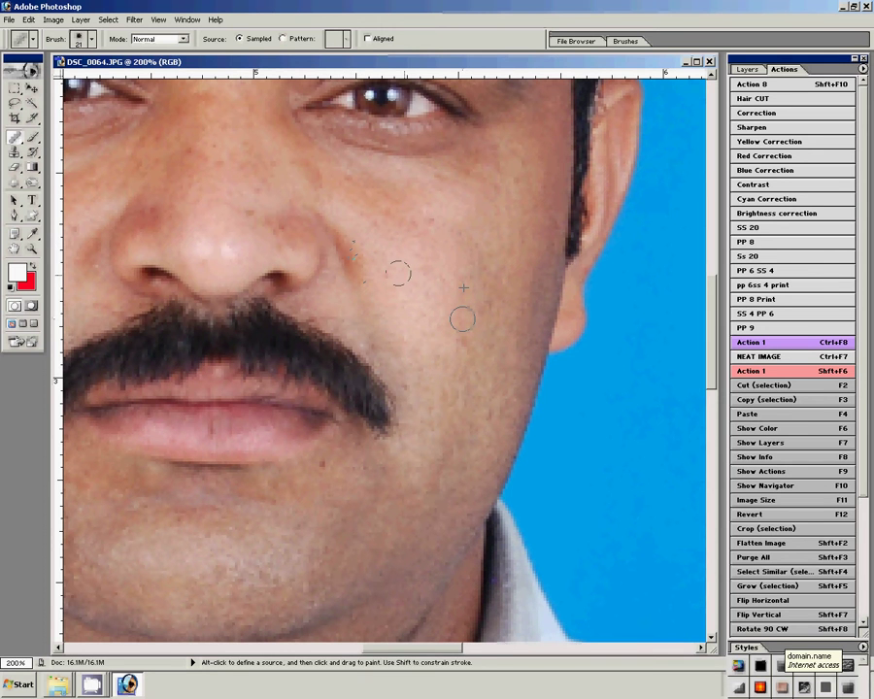
scroll(463, 319, "left", 5)
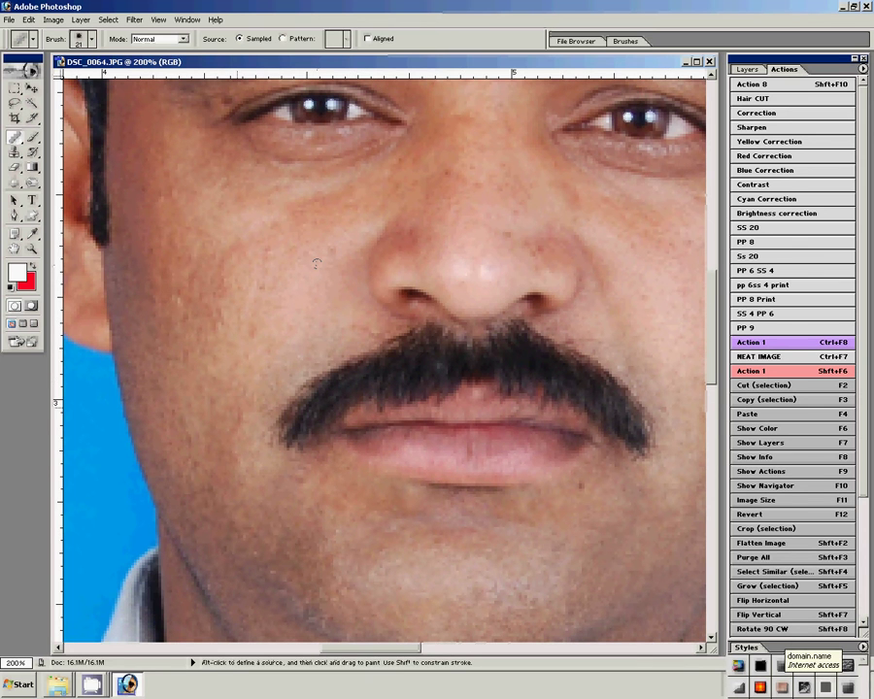
- Fit the photo on screen, zoom to 50% on the face, and show the Layers panel
key("z")
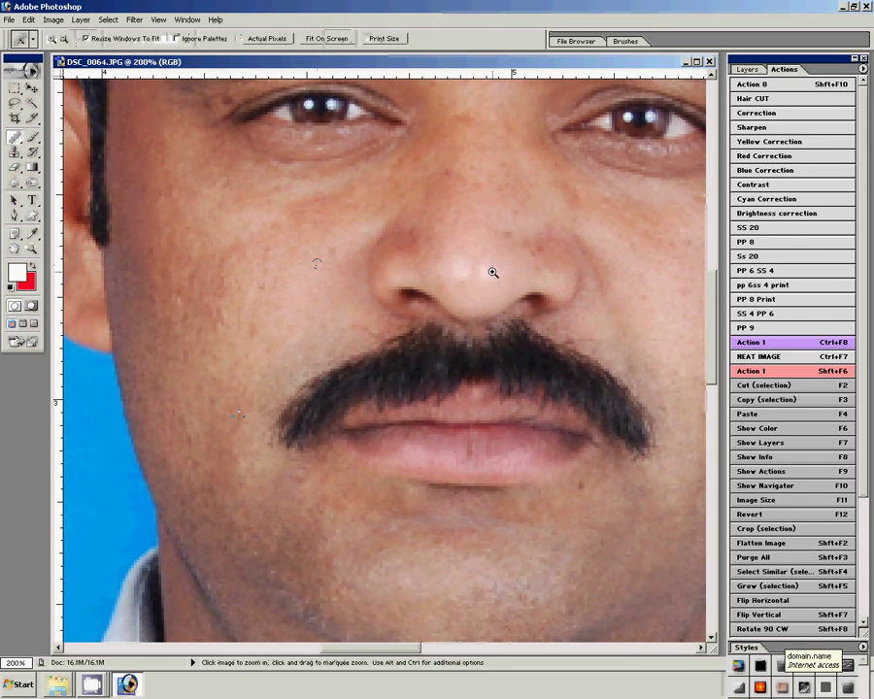
right_click(492, 259)
left_click(515, 262)
left_click(401, 287)
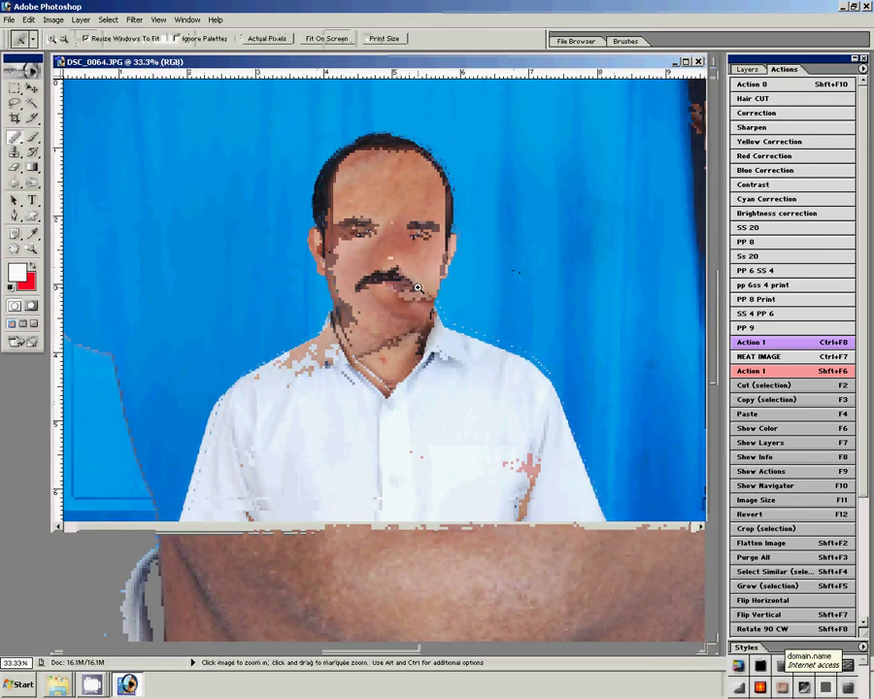
left_click(761, 70)
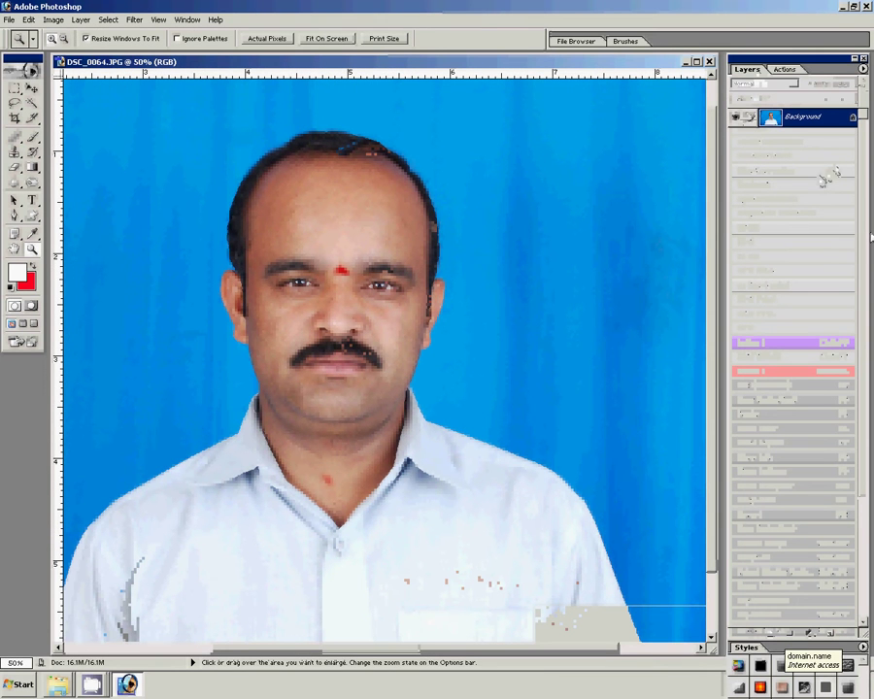
right_click(819, 118)
left_click(814, 156)
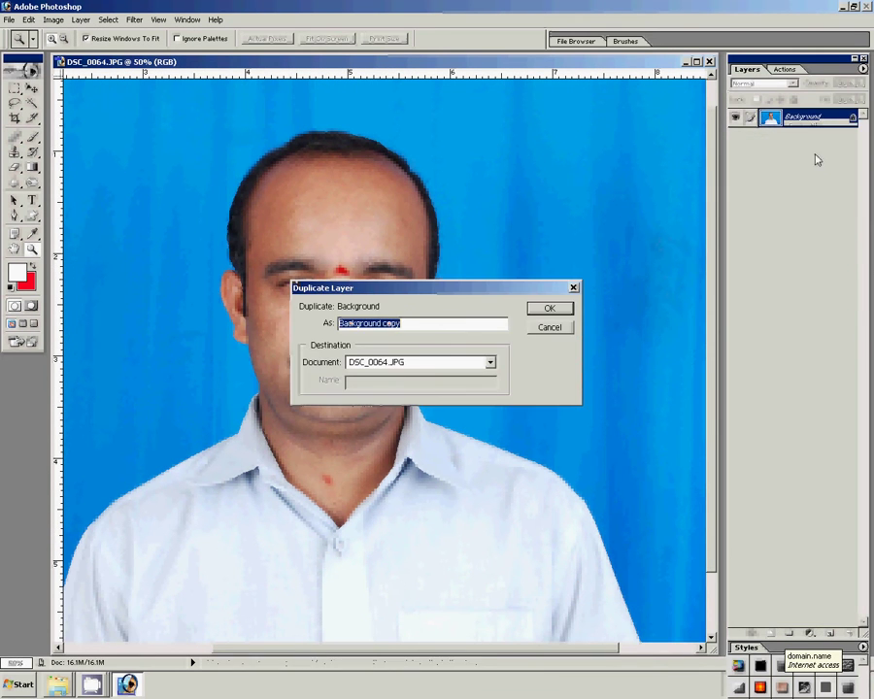
key("Return")
left_click(806, 140)
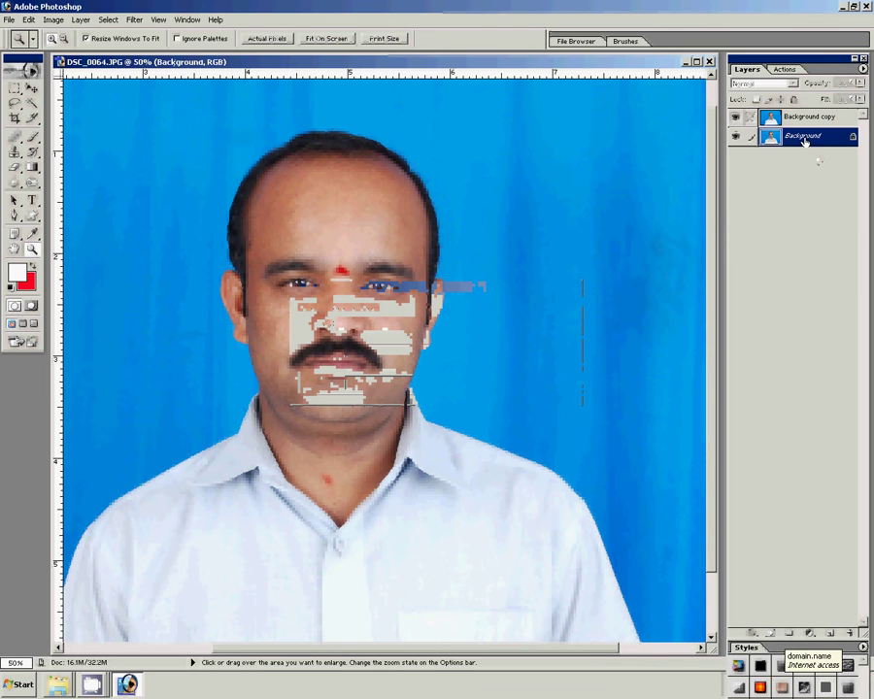
left_click(737, 120)
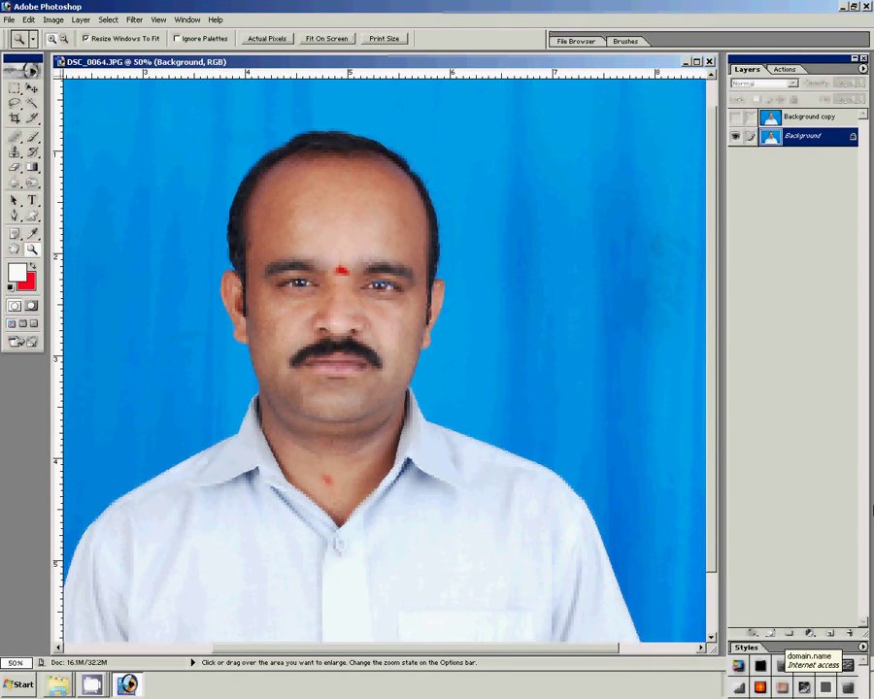
right_click(798, 140)
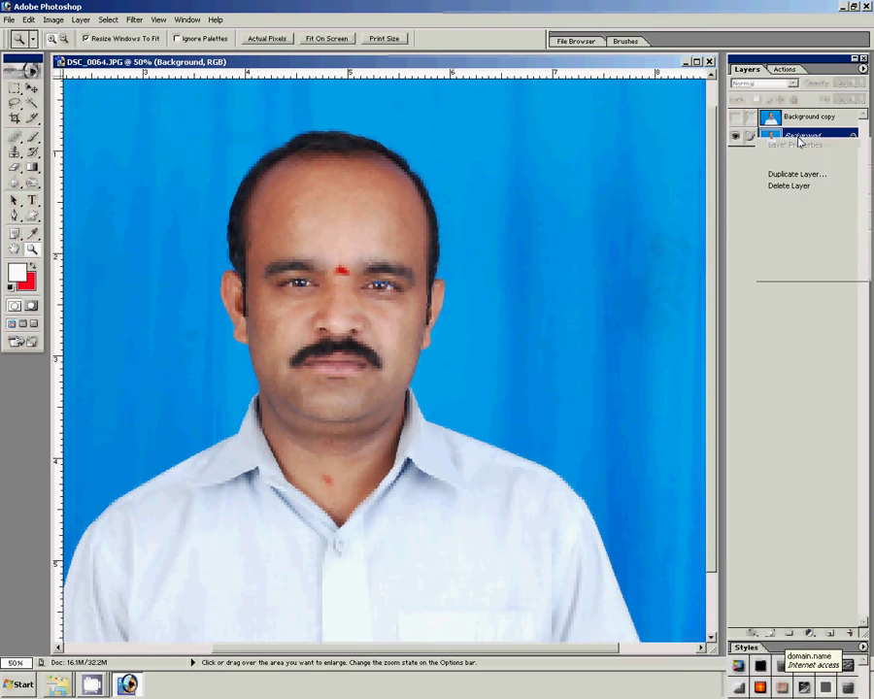
left_click(581, 214)
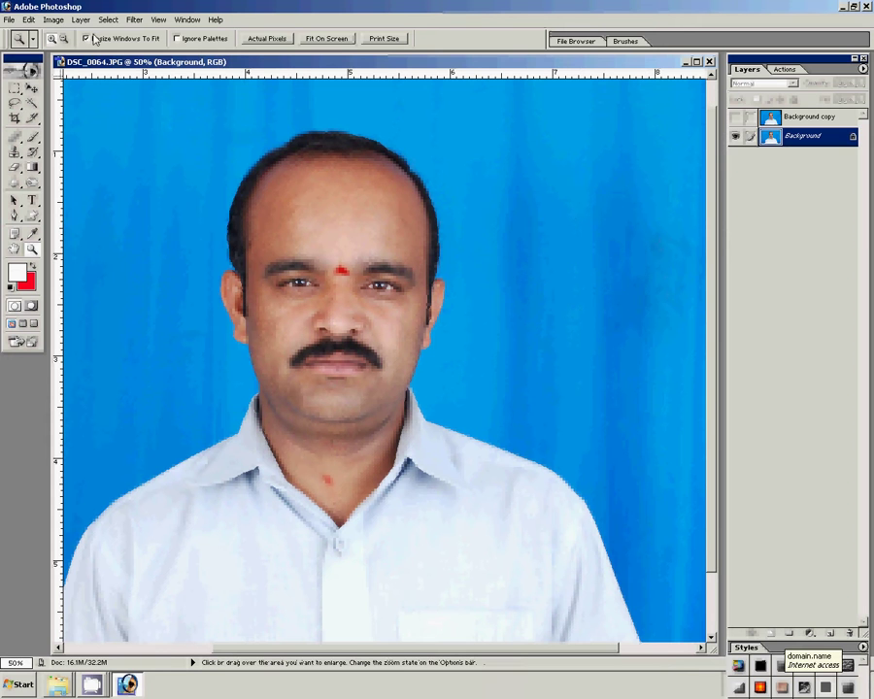
- Apply Levels to the Background layer with the midtone input set to 1.34
left_click(54, 19)
mouse_move(74, 51)
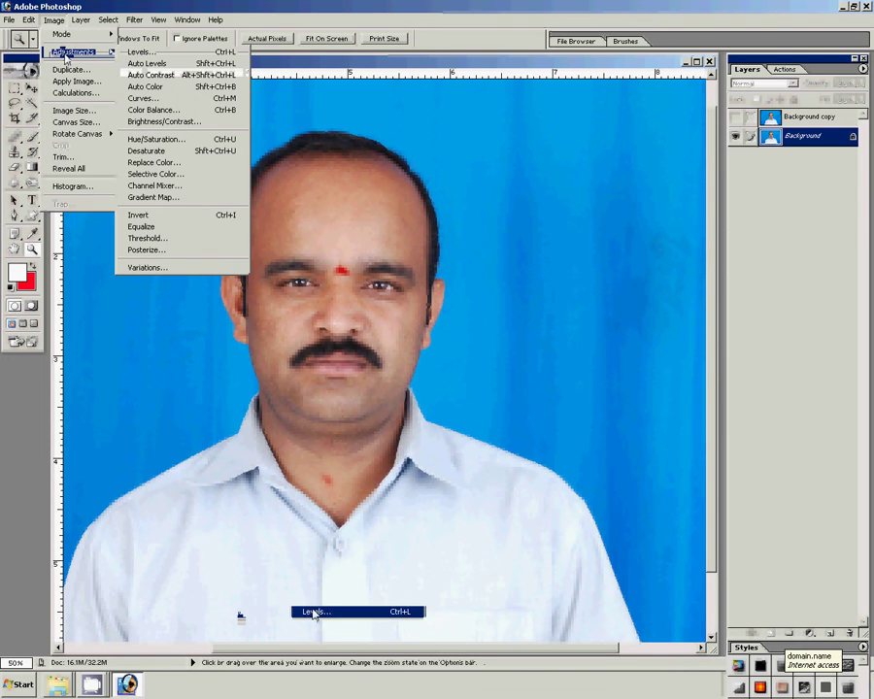
left_click(141, 51)
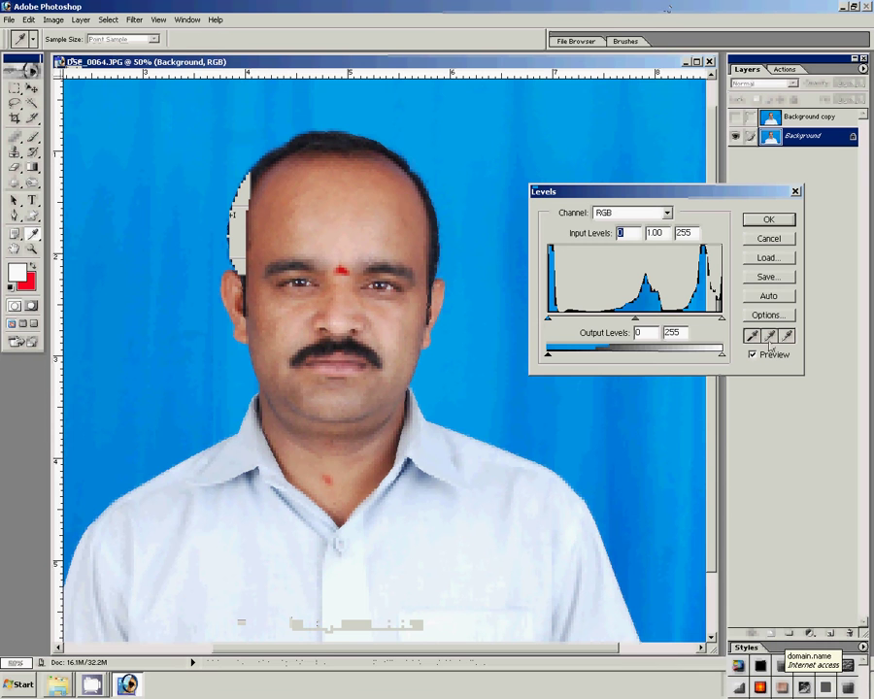
left_click_drag(636, 319, 617, 319)
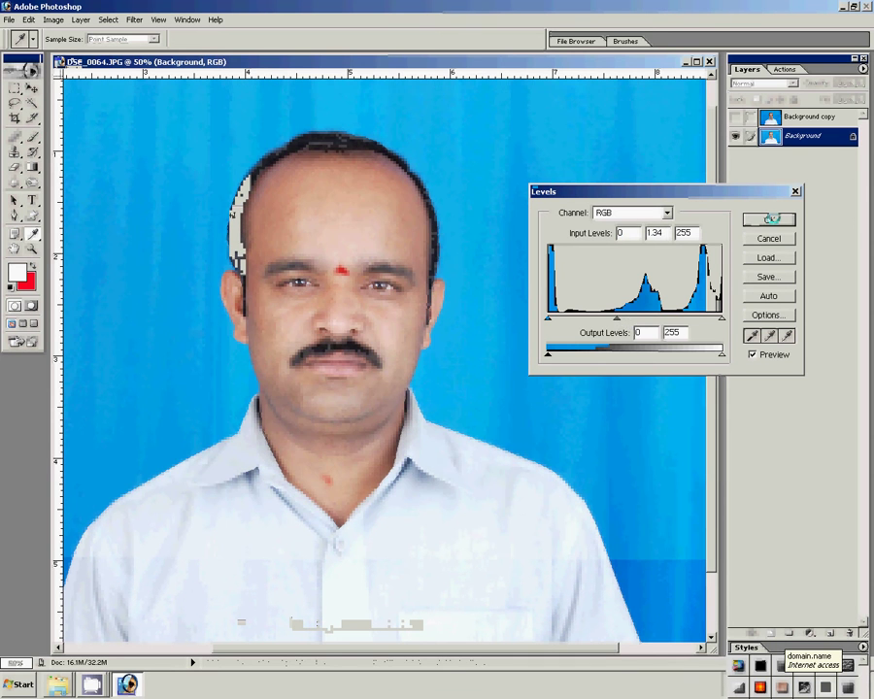
left_click(770, 218)
- Make Background copy visible and active, zoom the face to 100%, and choose the Eraser
key("z")
left_click(736, 116)
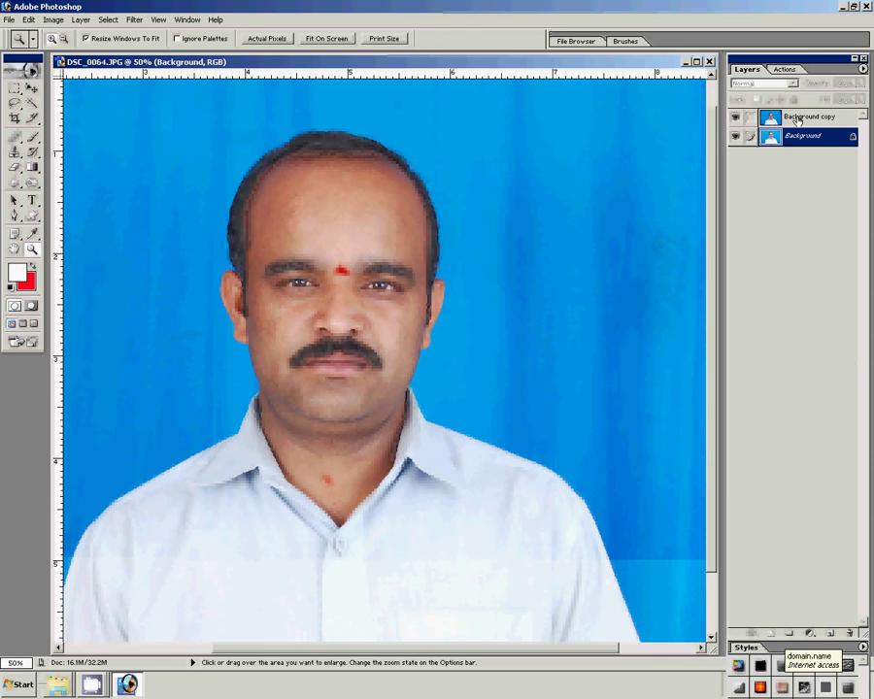
left_click(801, 116)
left_click(562, 248)
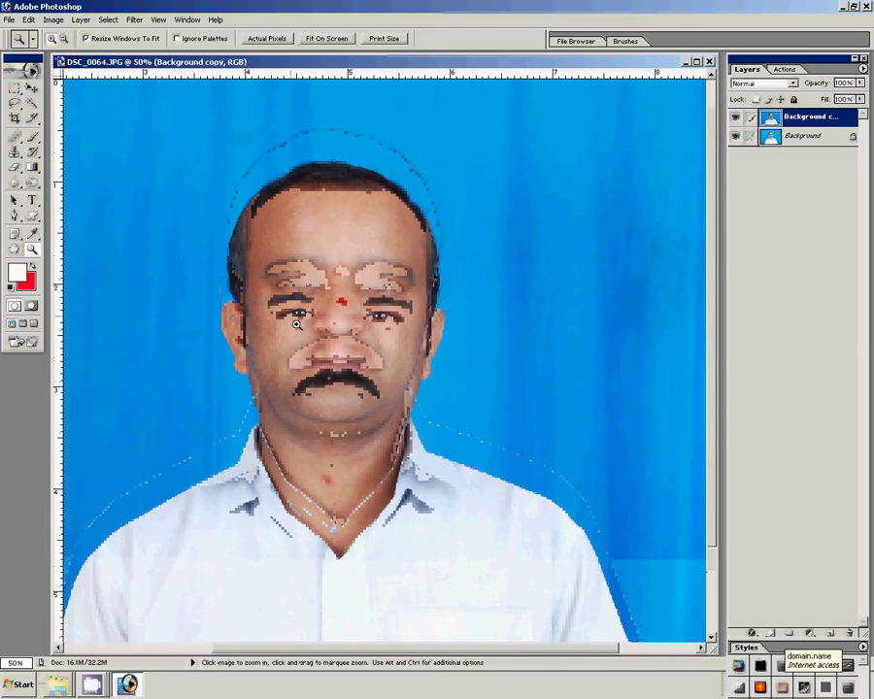
left_click(406, 187)
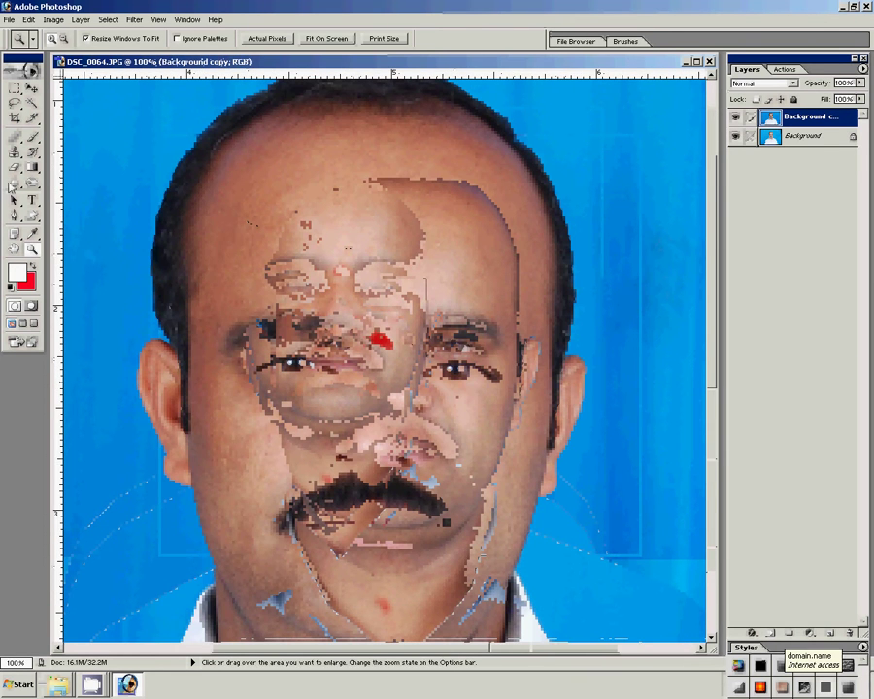
left_click(16, 168)
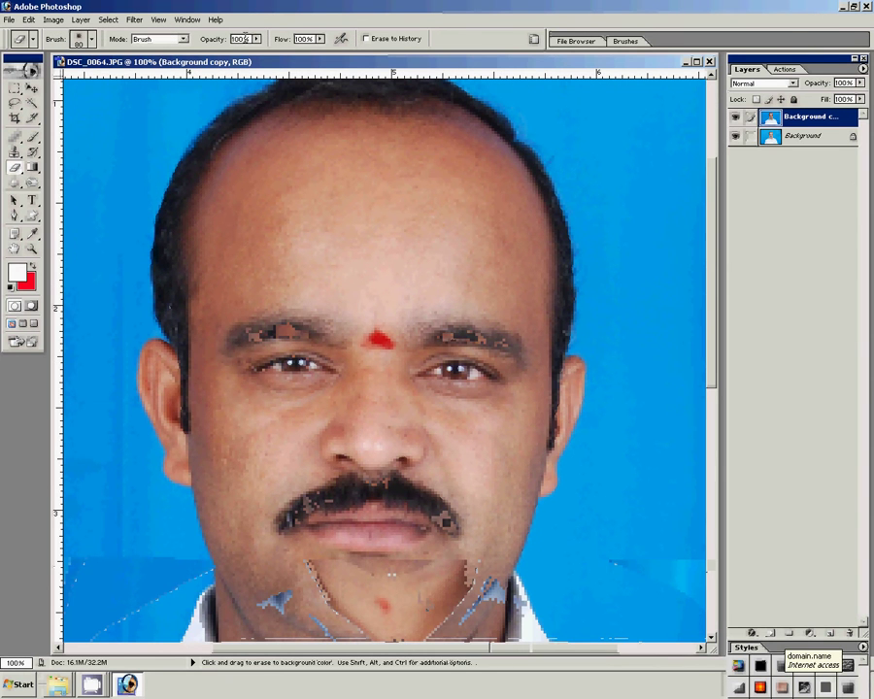
- Set the Eraser to 44% opacity and 44% flow, then erase over the face
type("44")
key("Return")
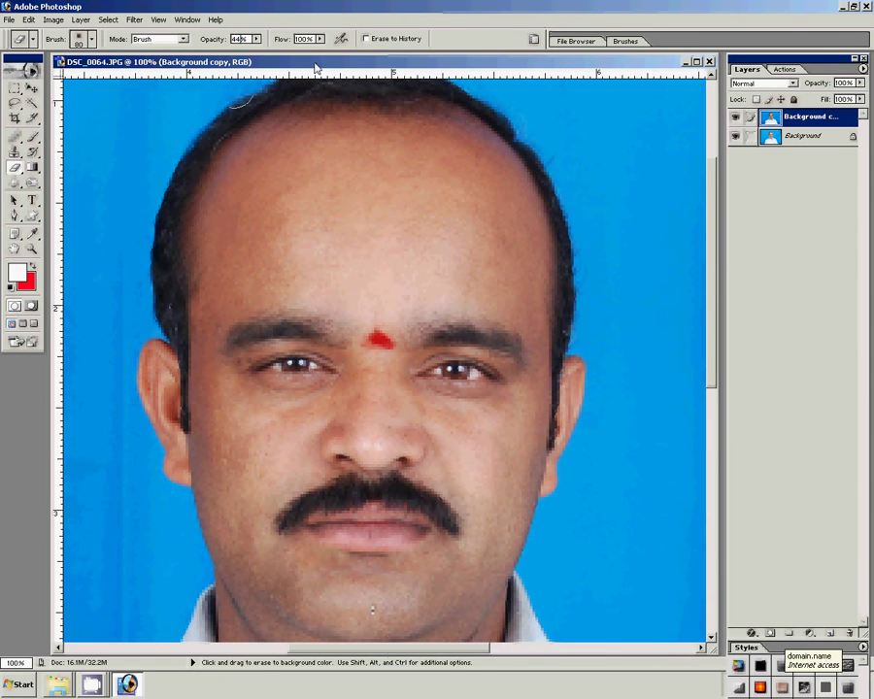
type("44")
key("Return")
scroll(559, 292, "down", 3)
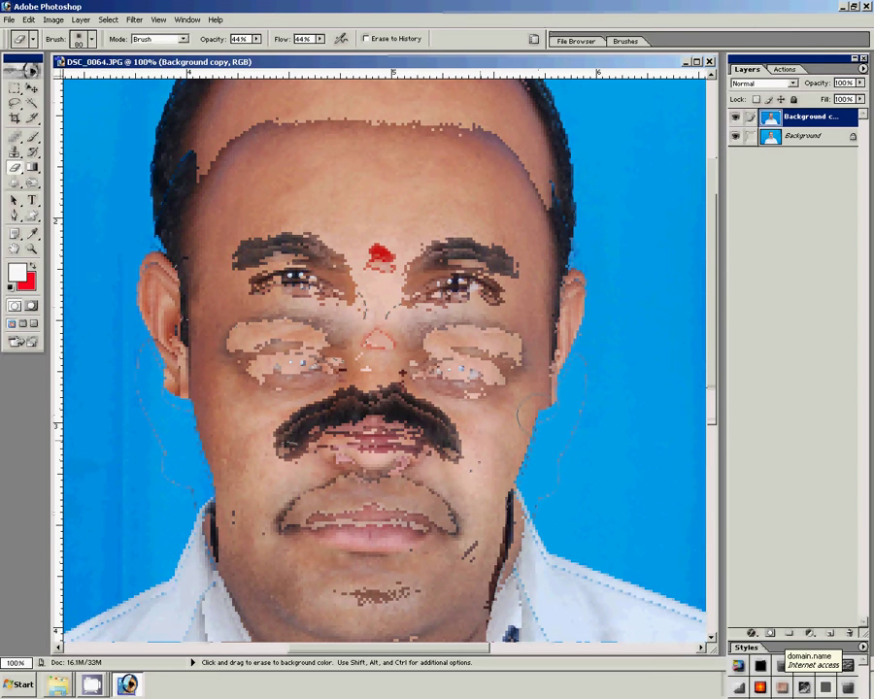
scroll(449, 345, "up", 3)
scroll(449, 345, "up", 3)
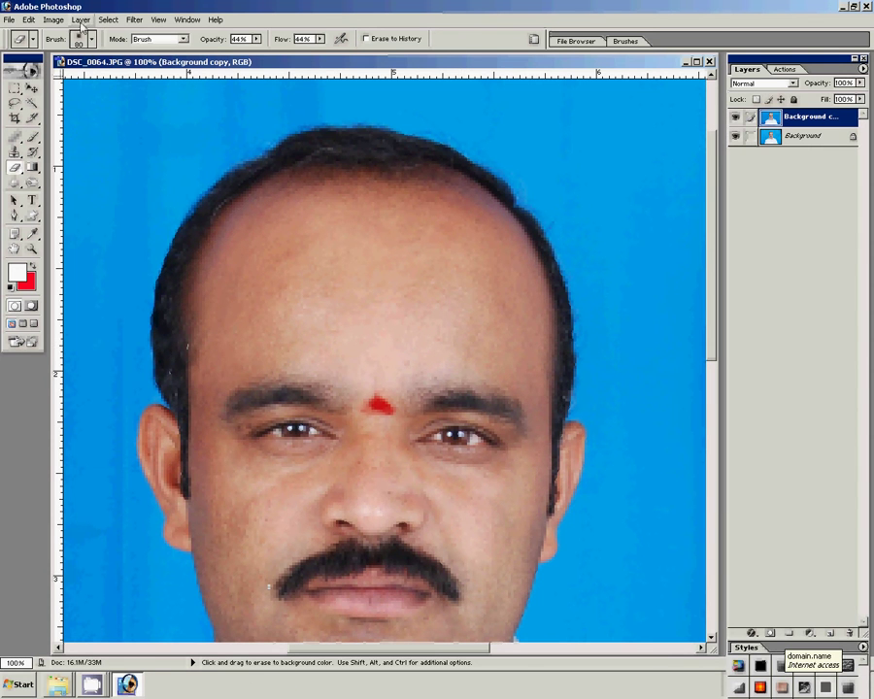
- Merge Background copy down into Background and fit the whole photo on screen
left_click(81, 20)
right_click(805, 118)
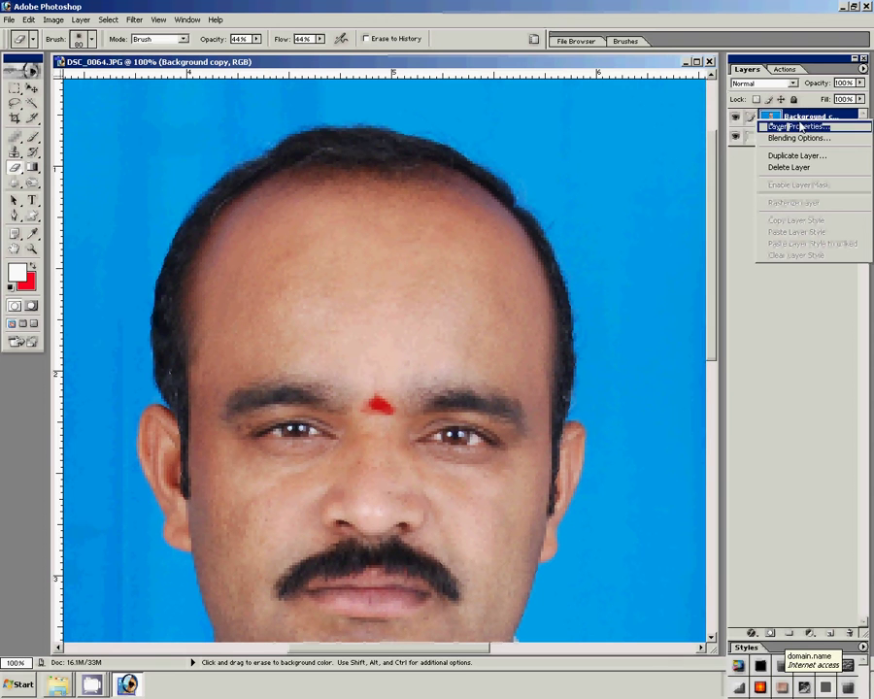
left_click(810, 344)
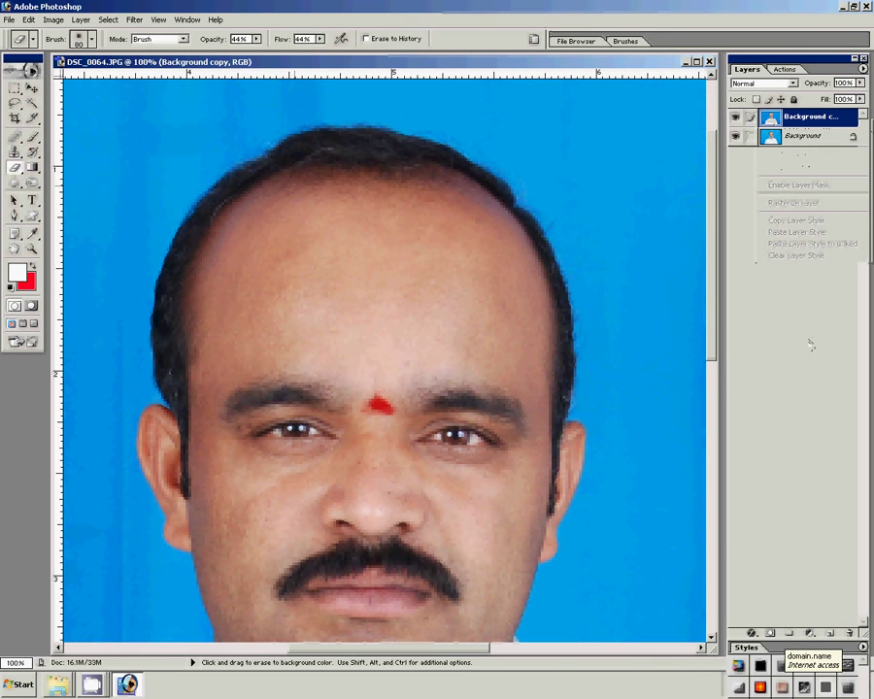
left_click(81, 20)
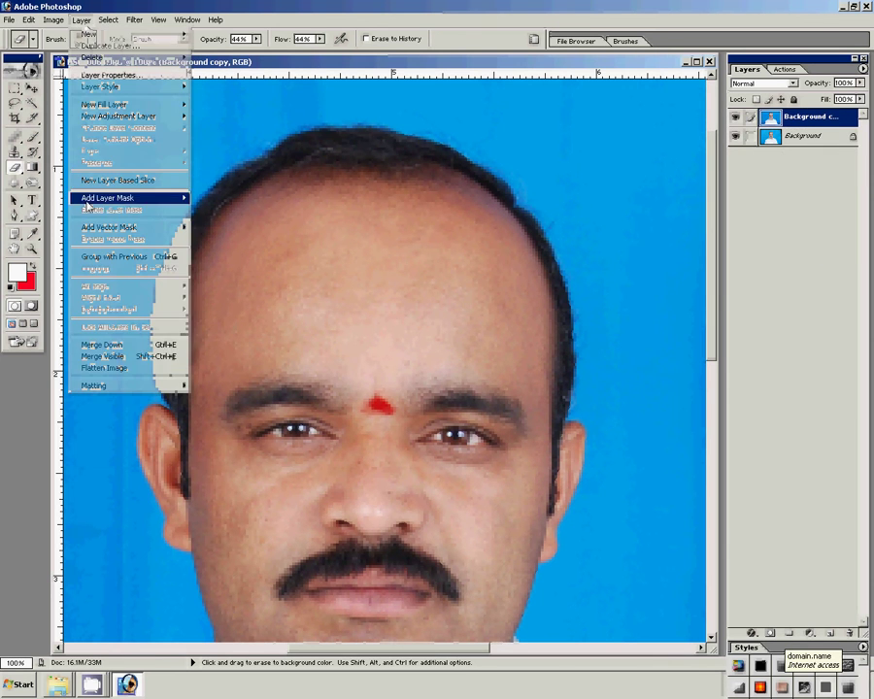
left_click(98, 345)
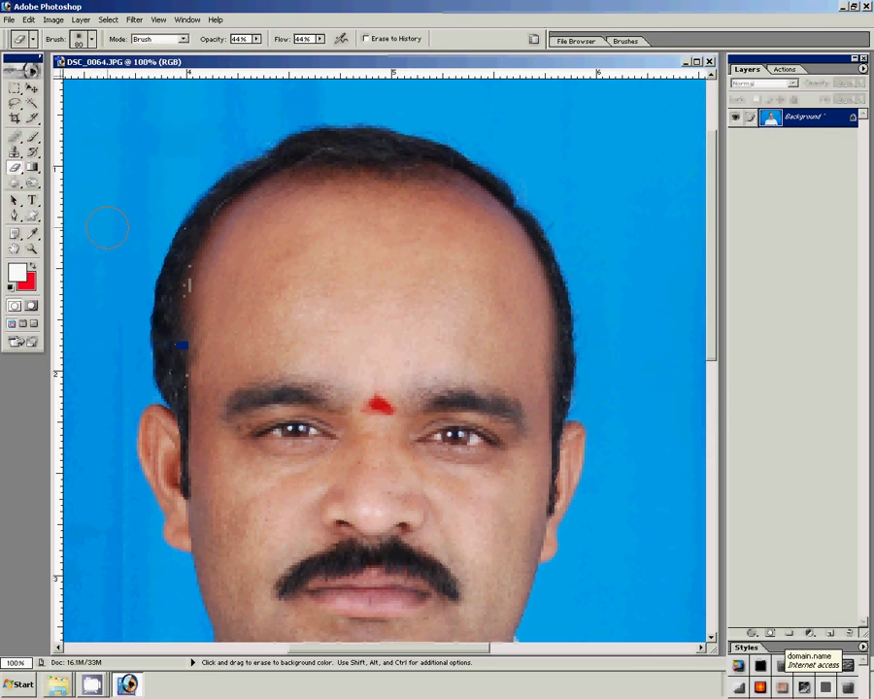
key("z")
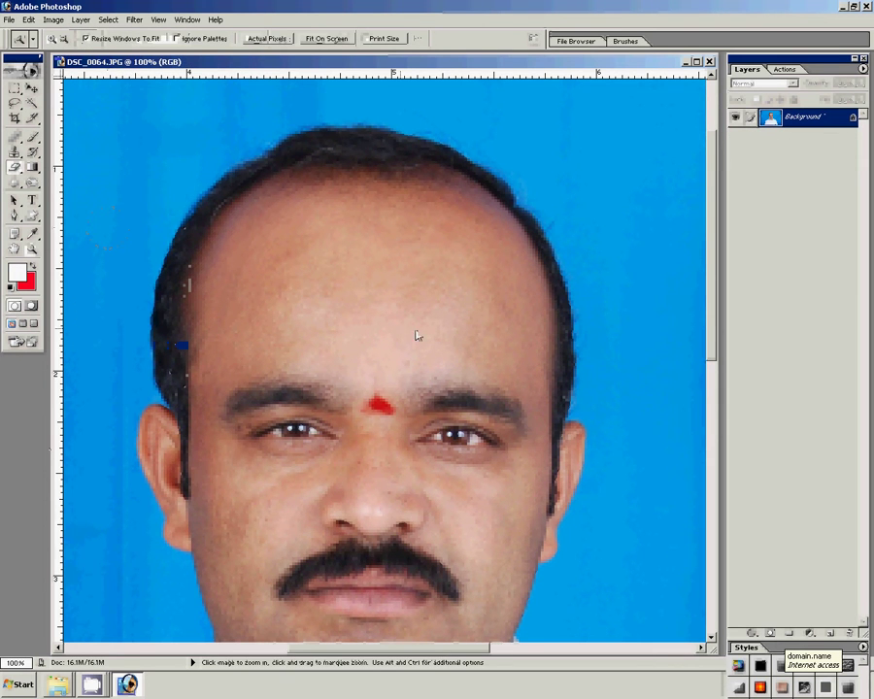
key("ctrl+0")
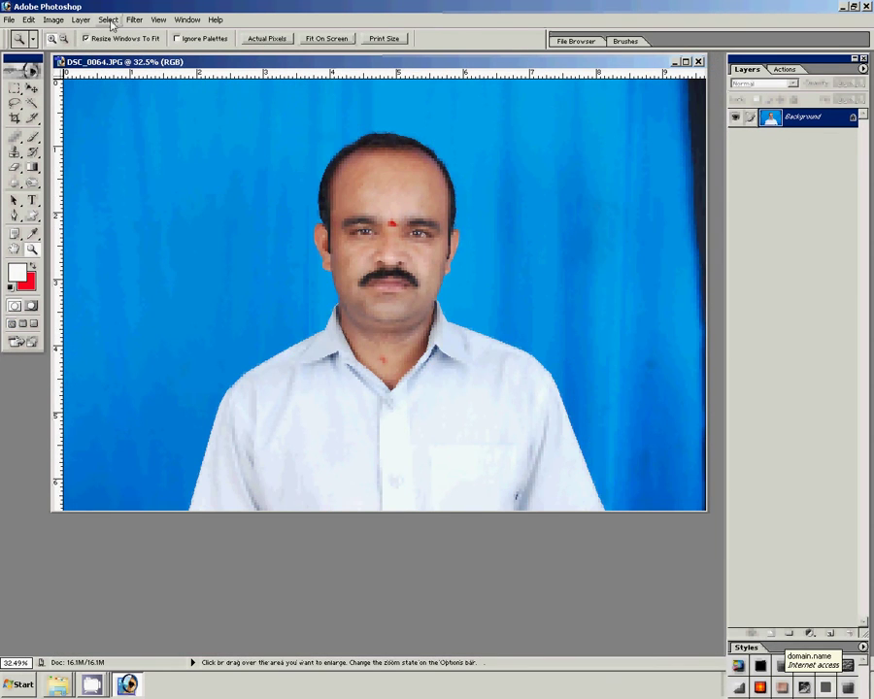
- Run the saved noise-reduction action from the Actions panel
left_click(132, 21)
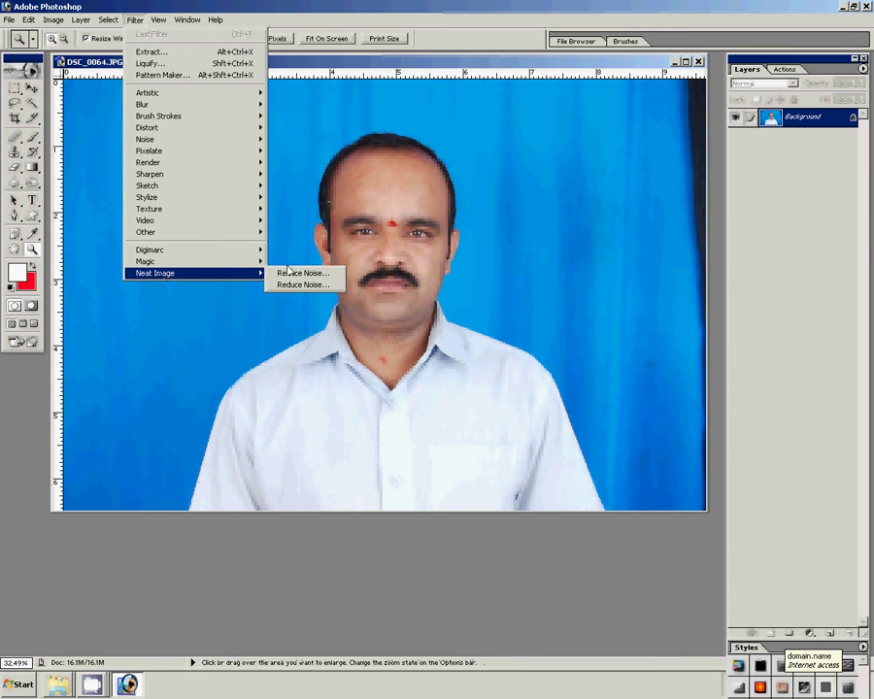
mouse_move(155, 273)
key("F9")
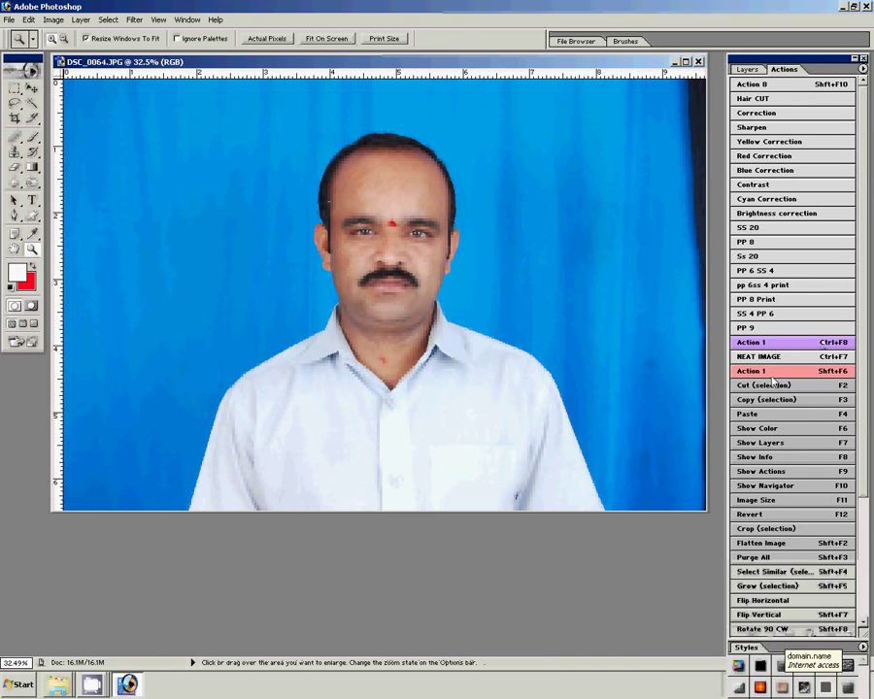
left_click(773, 371)
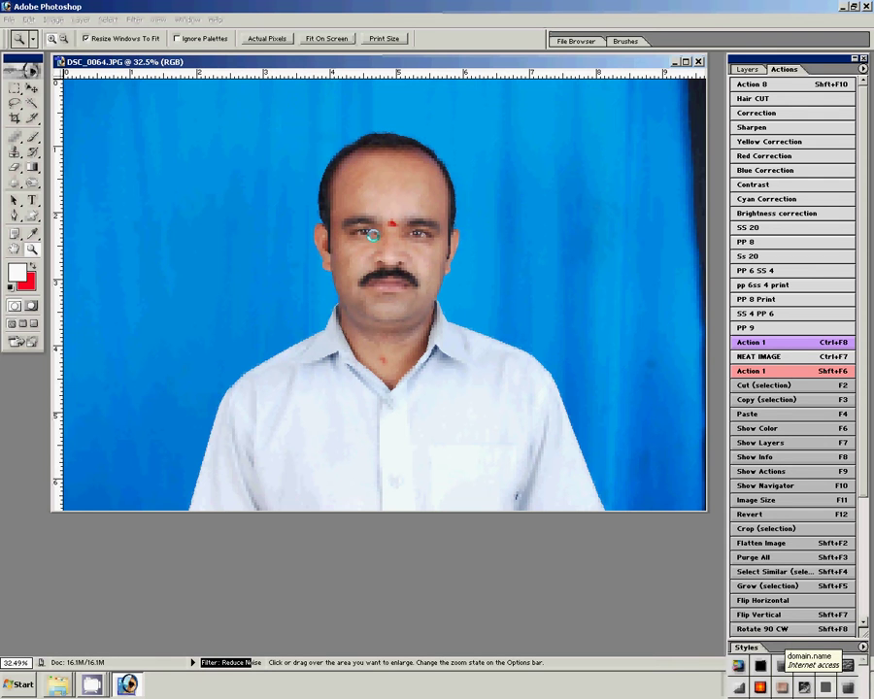
- Zoom in on the face to check the noise reduction, then fit the photo on screen
left_click(410, 286)
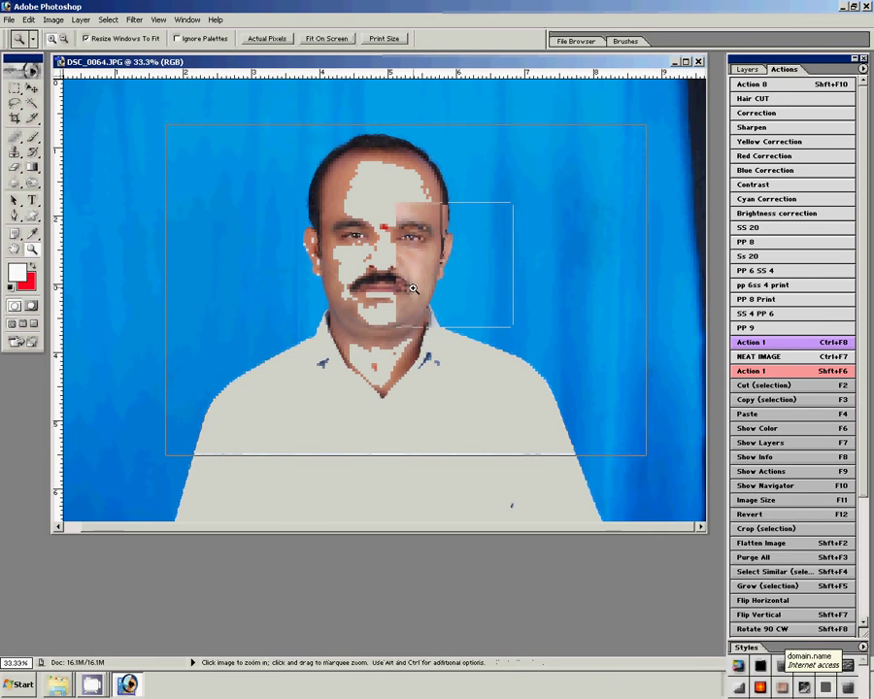
left_click(373, 287)
left_click(373, 286)
left_click(360, 291)
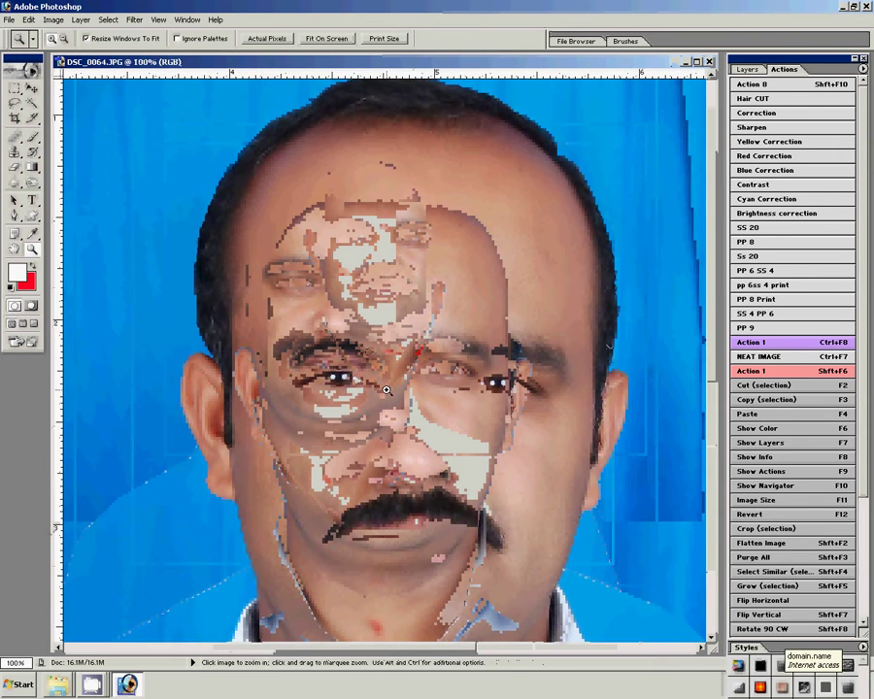
left_click(328, 171)
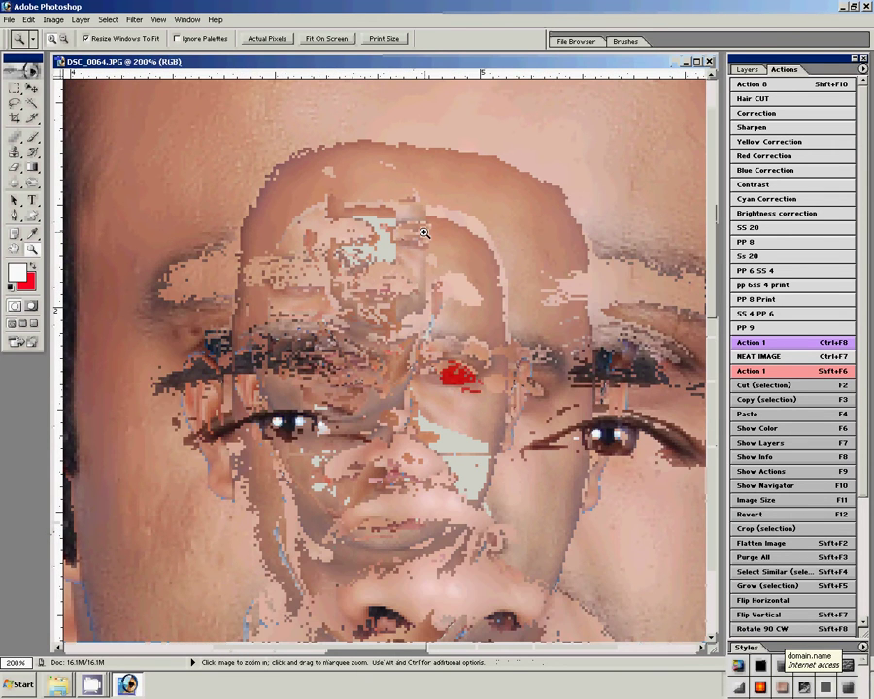
right_click(436, 243)
left_click(438, 244)
- Close the Filter menu without applying anything and switch back to the Layers panel
left_click(135, 19)
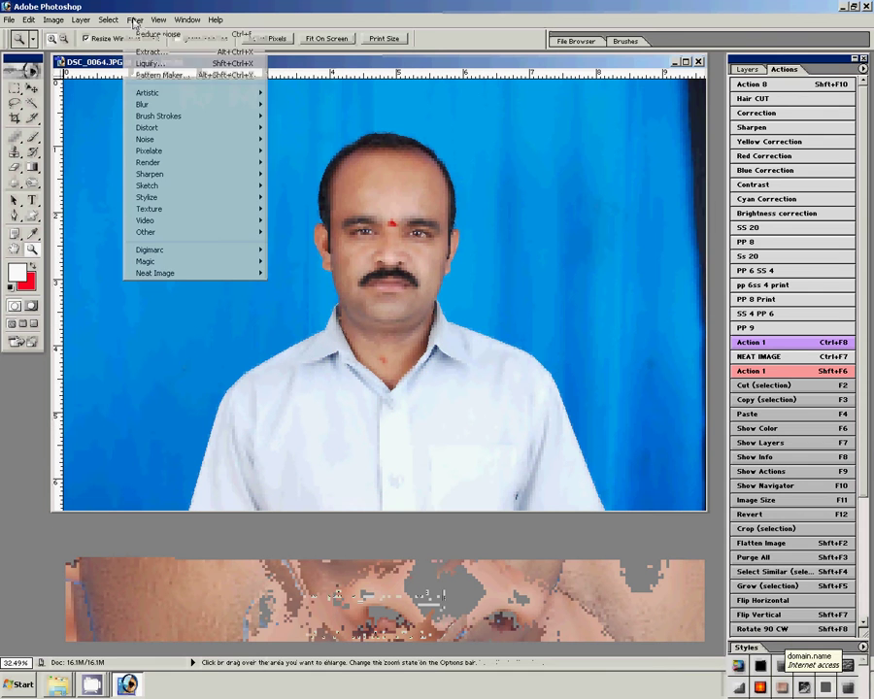
left_click(615, 234)
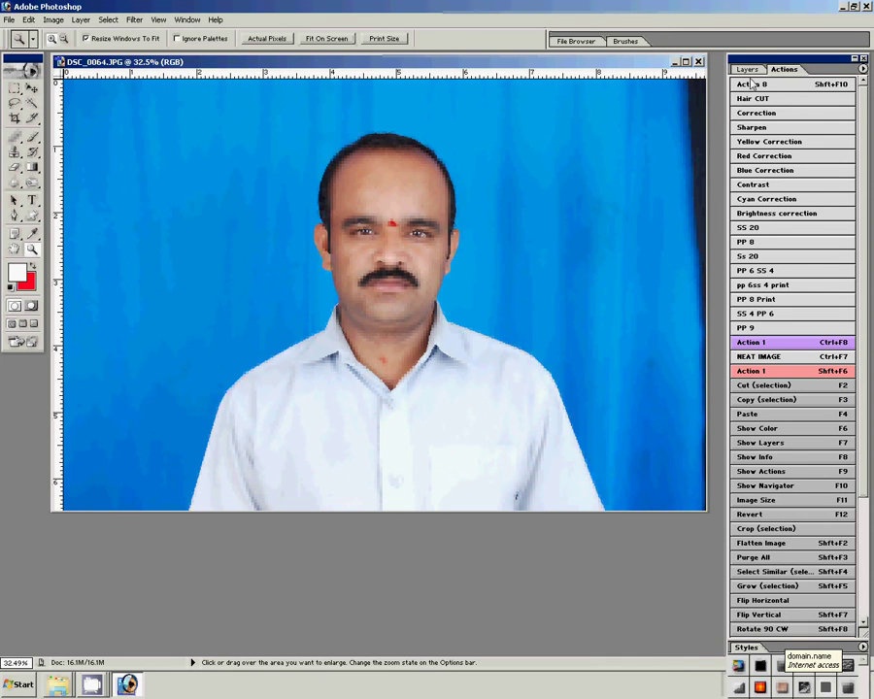
left_click(748, 68)
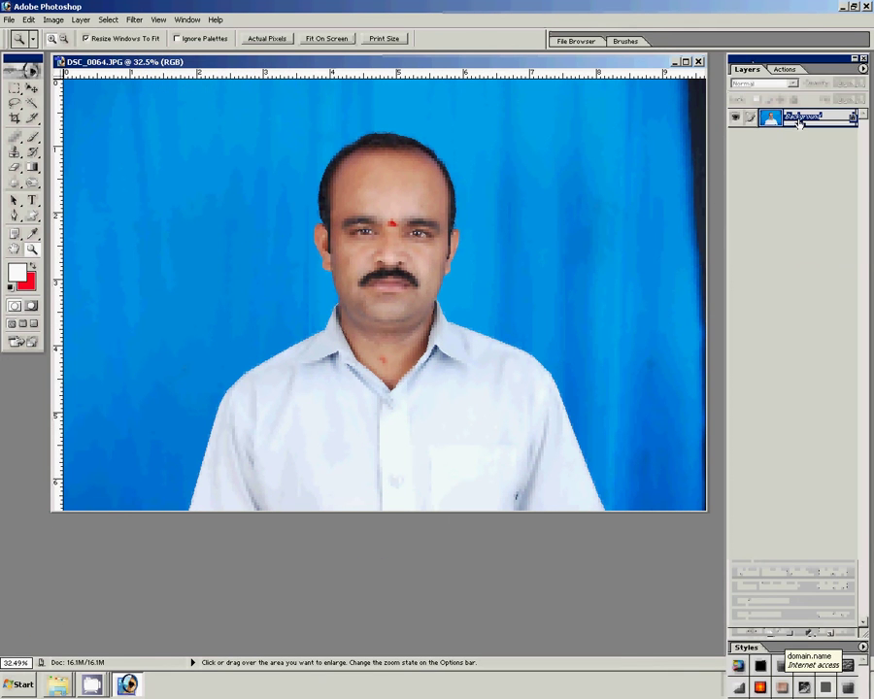
- Duplicate the photo layer as Background copy
right_click(799, 121)
left_click(805, 153)
left_click(550, 305)
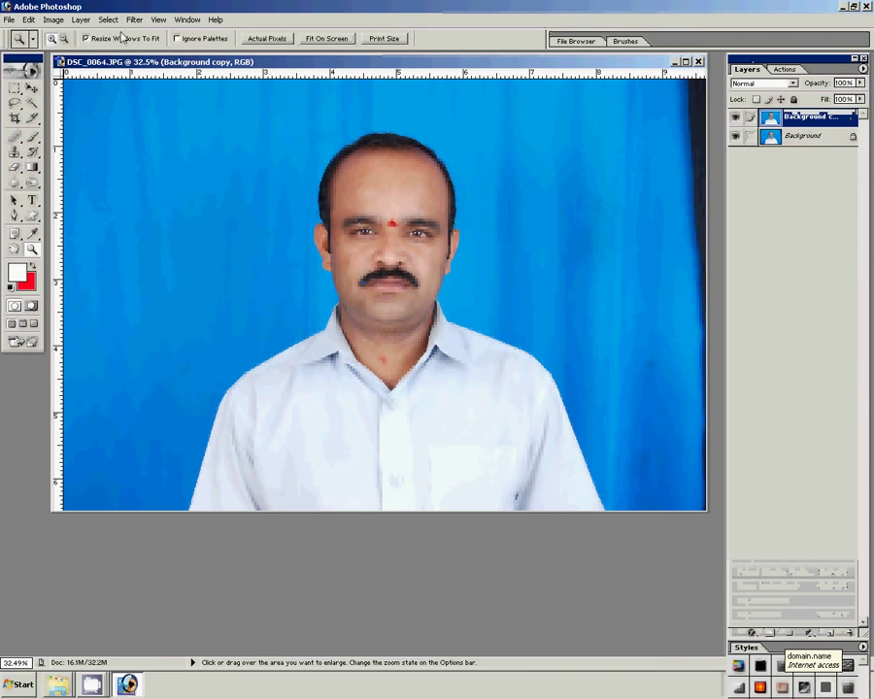
- Crop the head and shoulders to 3.4 × 4.4 cm at 300 pixels/inch
left_click(14, 116)
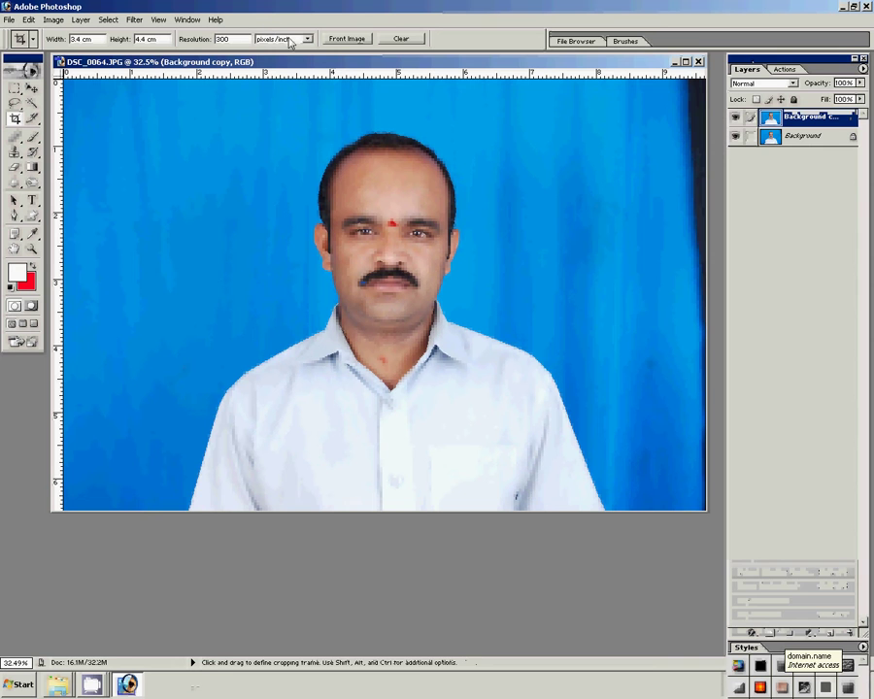
left_click_drag(250, 90, 550, 481)
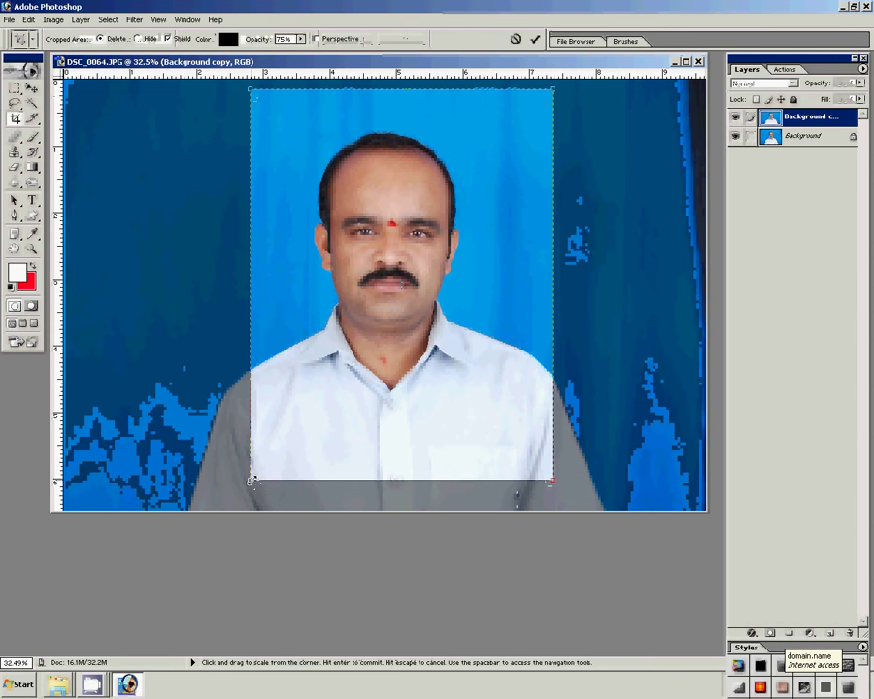
left_click_drag(240, 488, 239, 488)
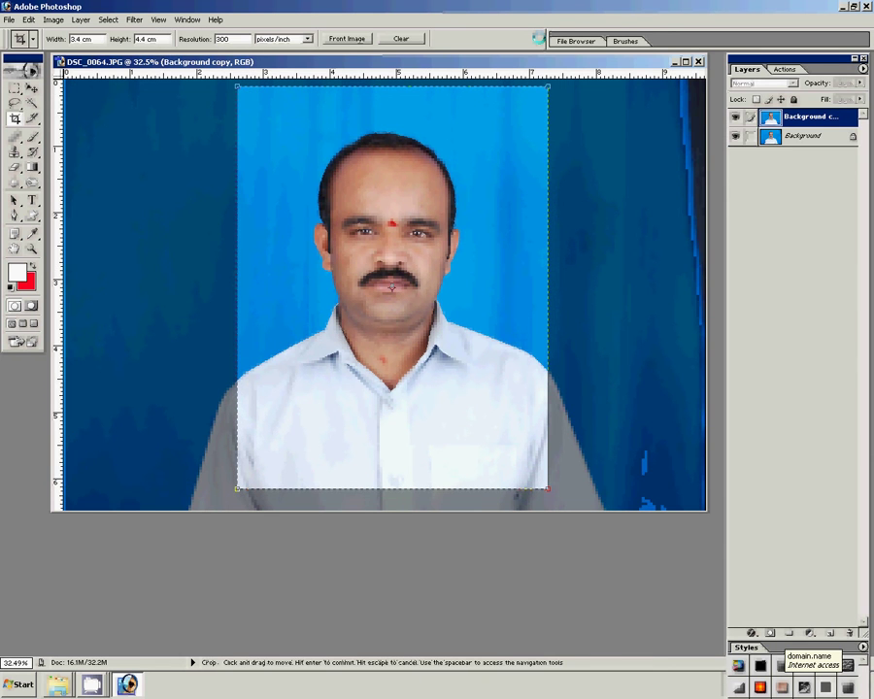
key("Return")
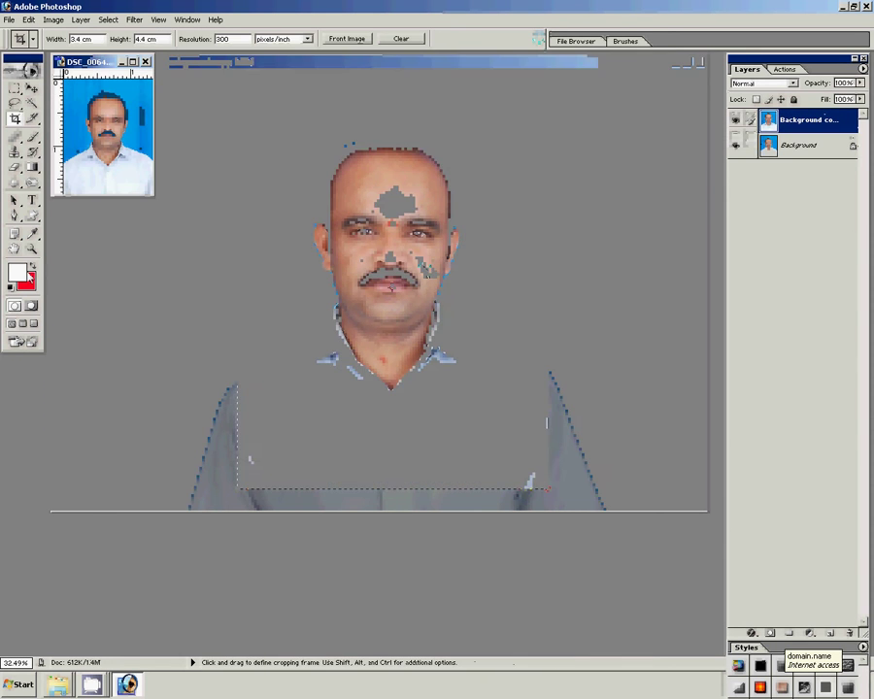
- Zoom to 200% on the face and run Magic Pro at graininess 88 on the Background layer
key("z")
right_click(126, 146)
left_click(131, 153)
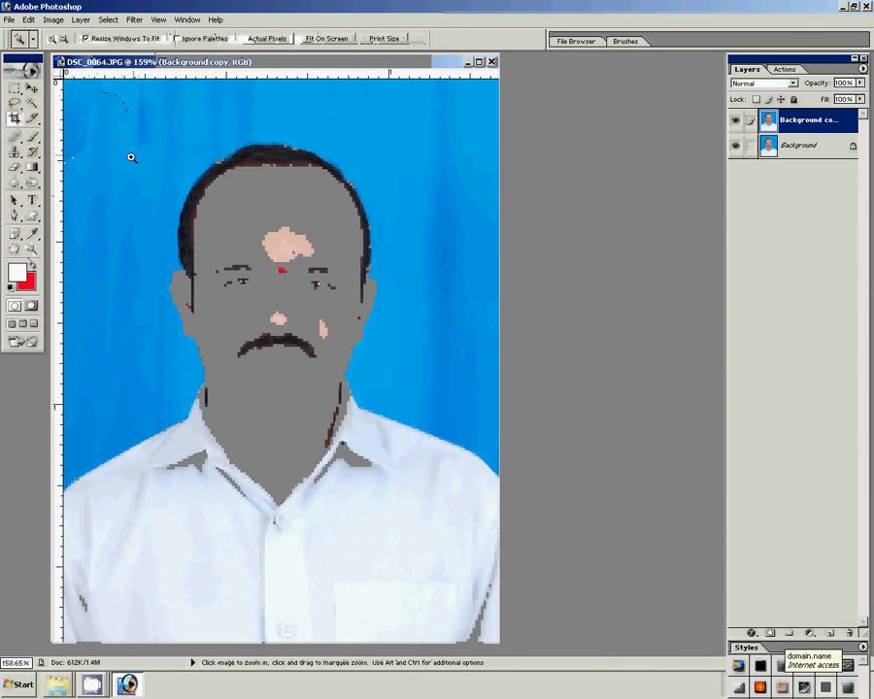
left_click(260, 353)
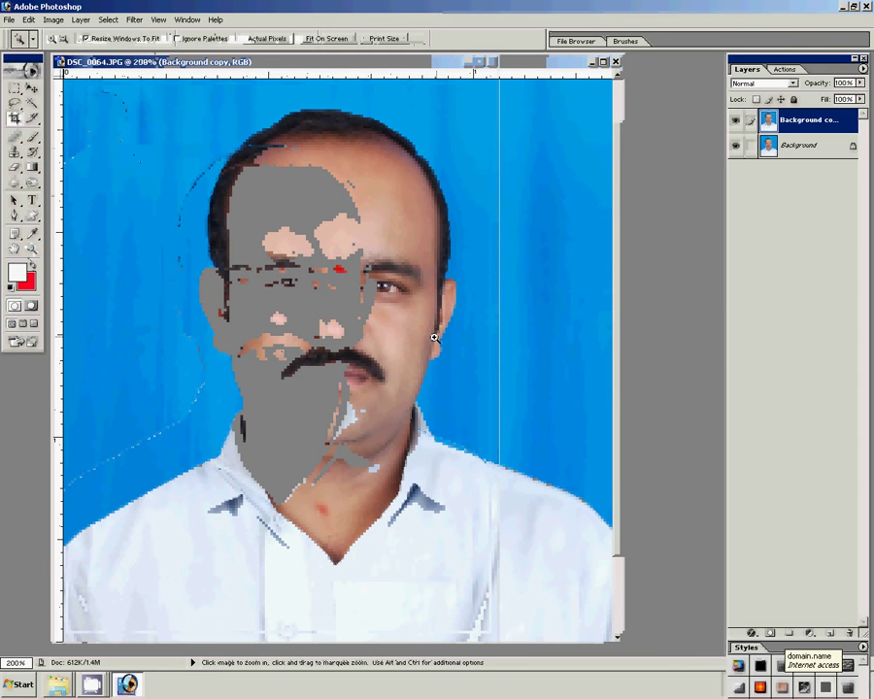
left_click(805, 152)
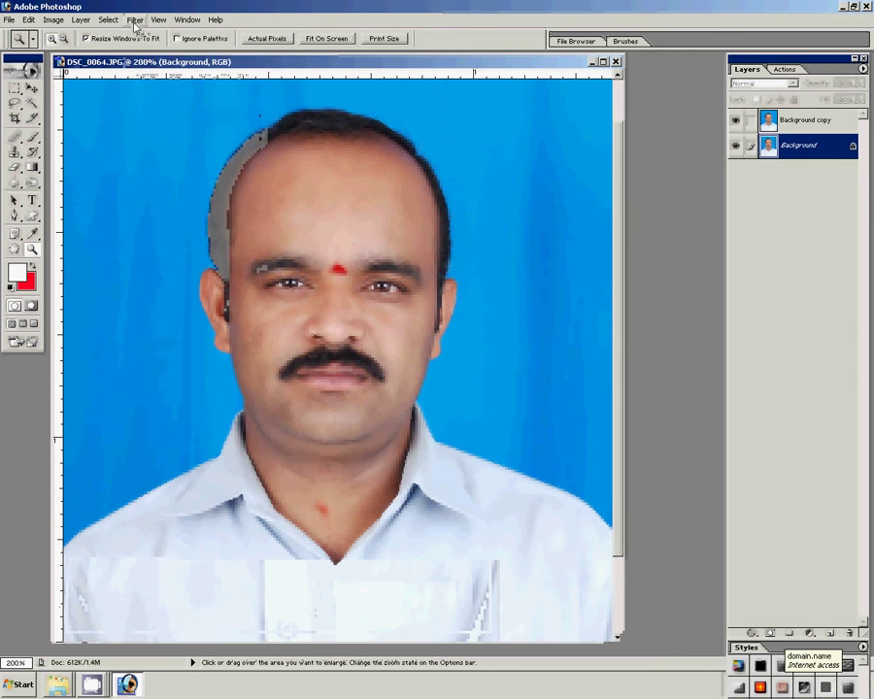
left_click(135, 19)
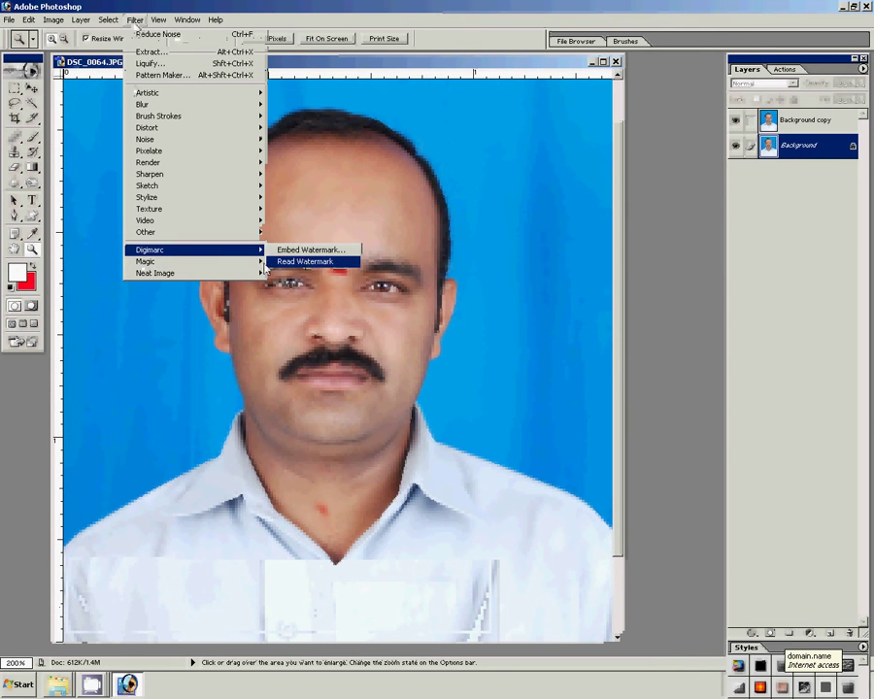
mouse_move(146, 262)
left_click(289, 263)
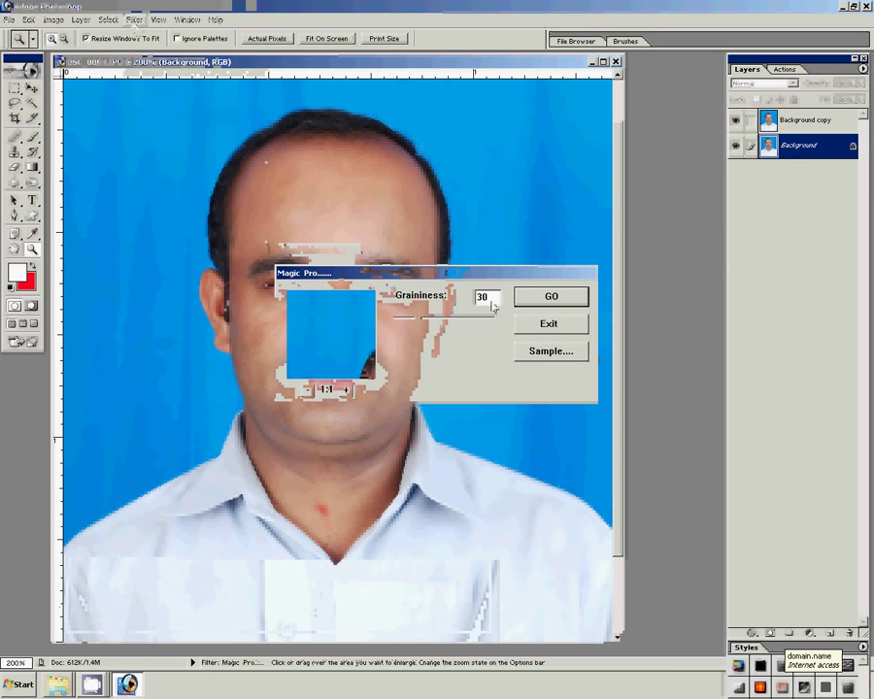
type("88")
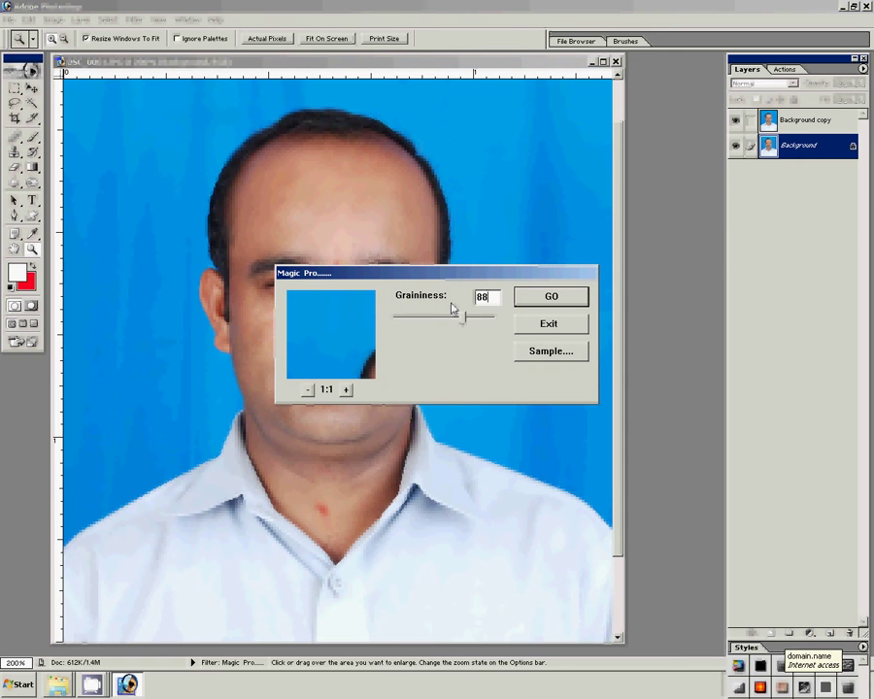
left_click(553, 297)
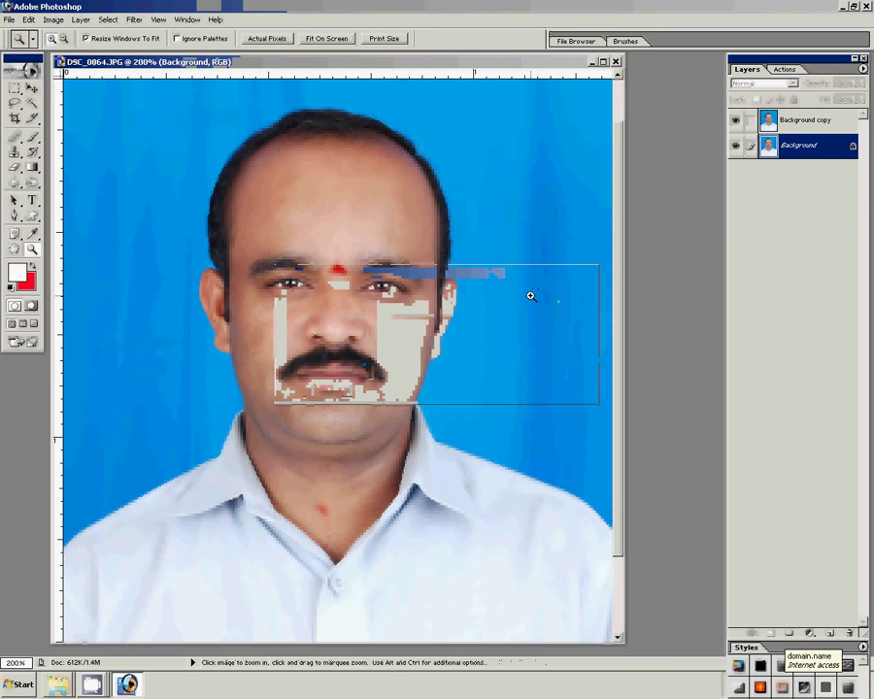
- Zoom to 300% and set the Eraser to 66% opacity and 60% flow on Background copy
double_click(796, 120)
left_click(289, 332)
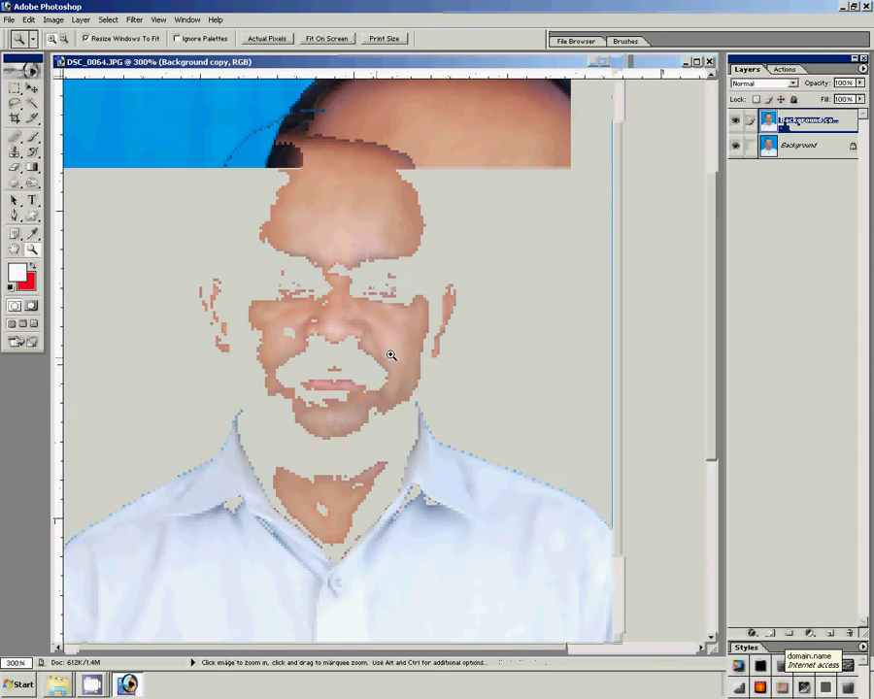
key("e")
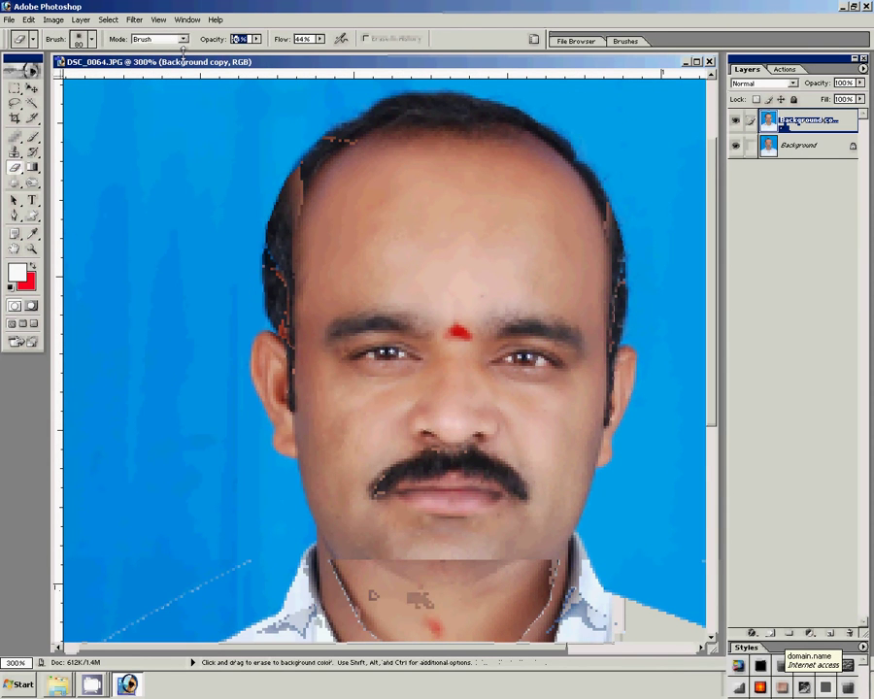
type("66")
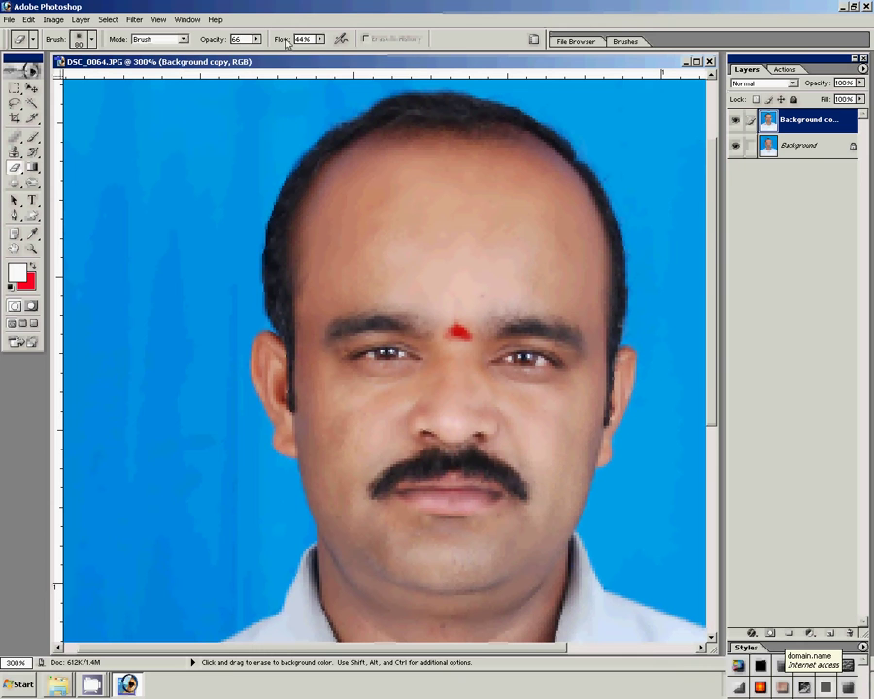
key("Tab")
type("6")
- Erase the face skin with a 27 px brush, then fit the photo on screen
right_click(416, 231)
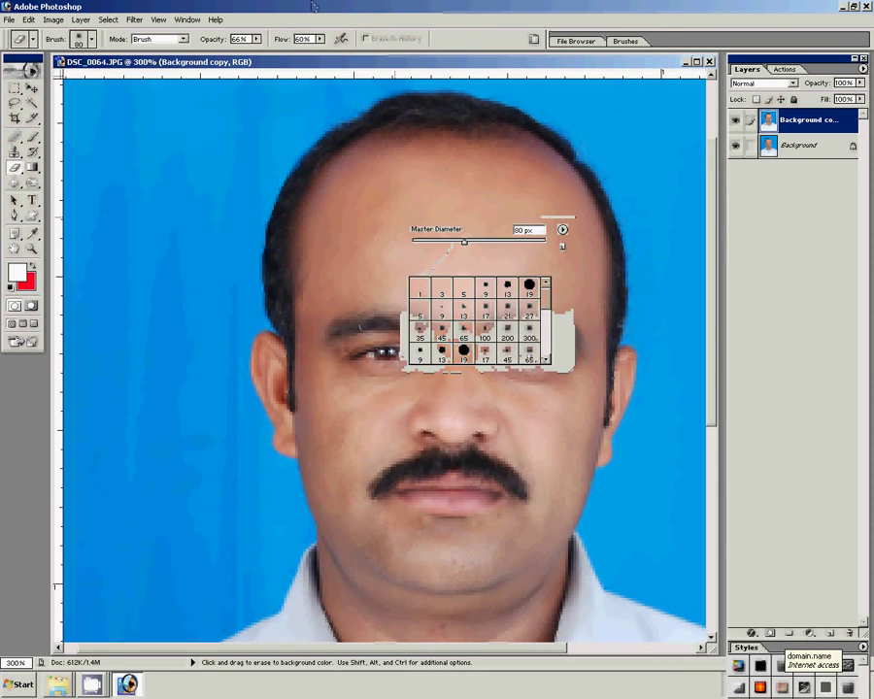
left_click(426, 242)
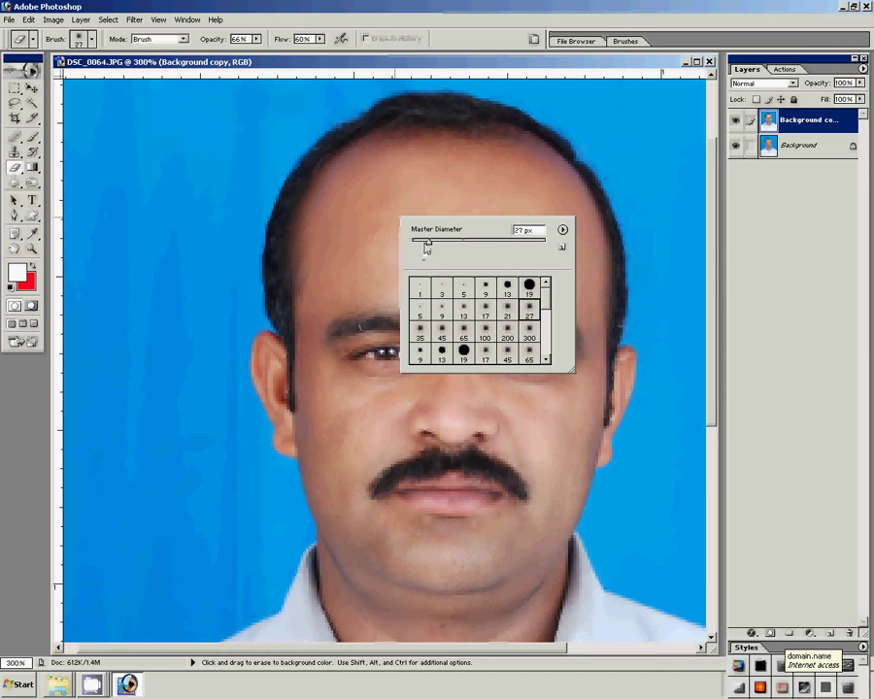
left_click(298, 246)
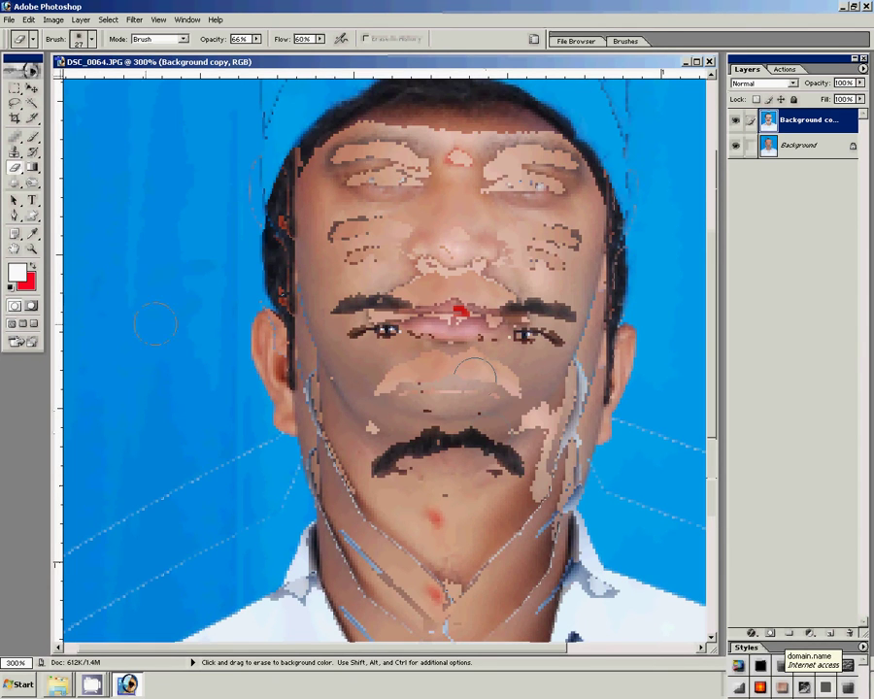
key("z")
right_click(451, 303)
left_click(476, 306)
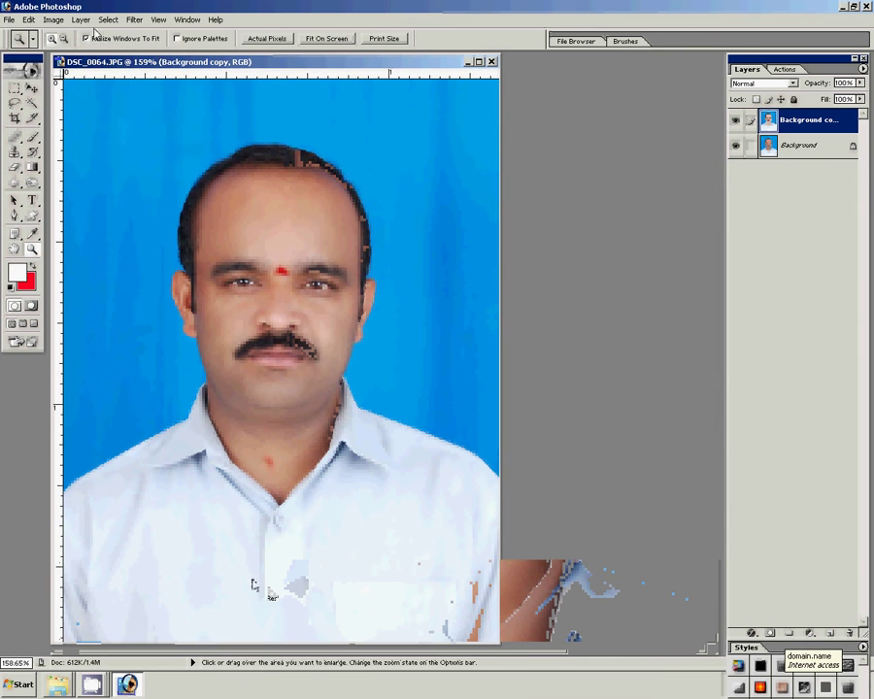
- Merge the retouched copy down into the Background layer
left_click(81, 19)
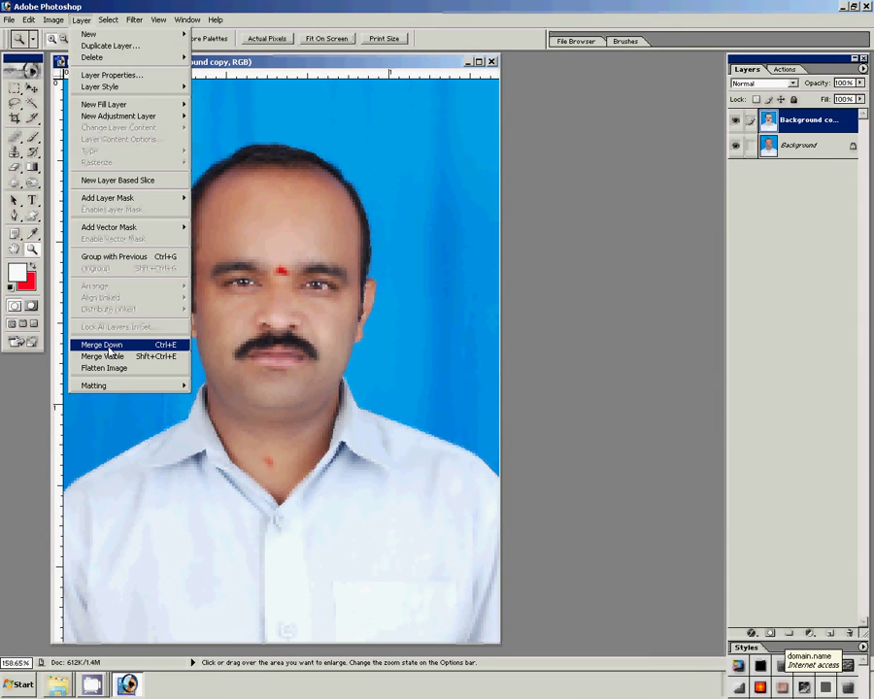
left_click(108, 346)
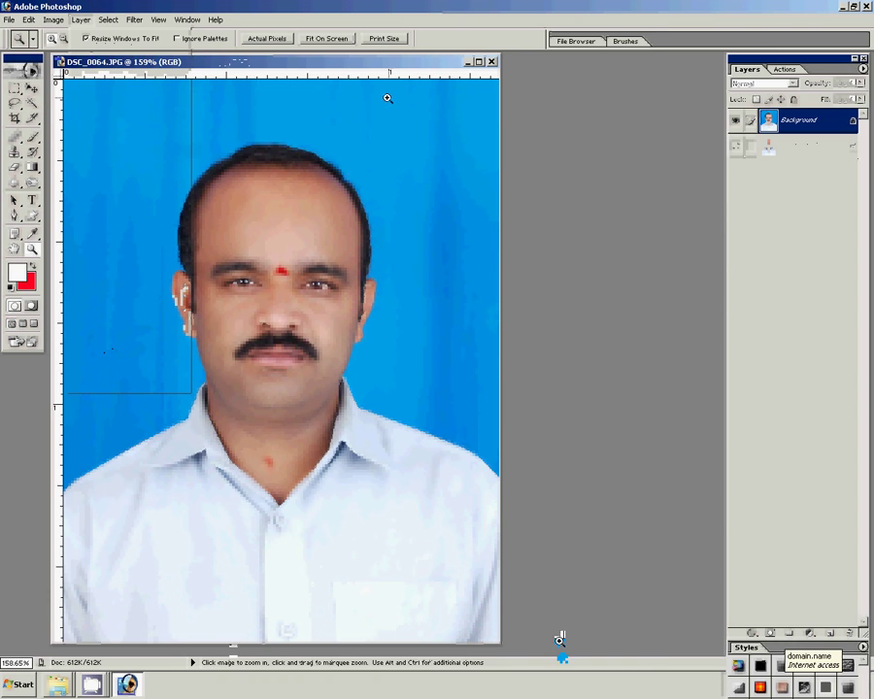
left_click_drag(386, 64, 517, 70)
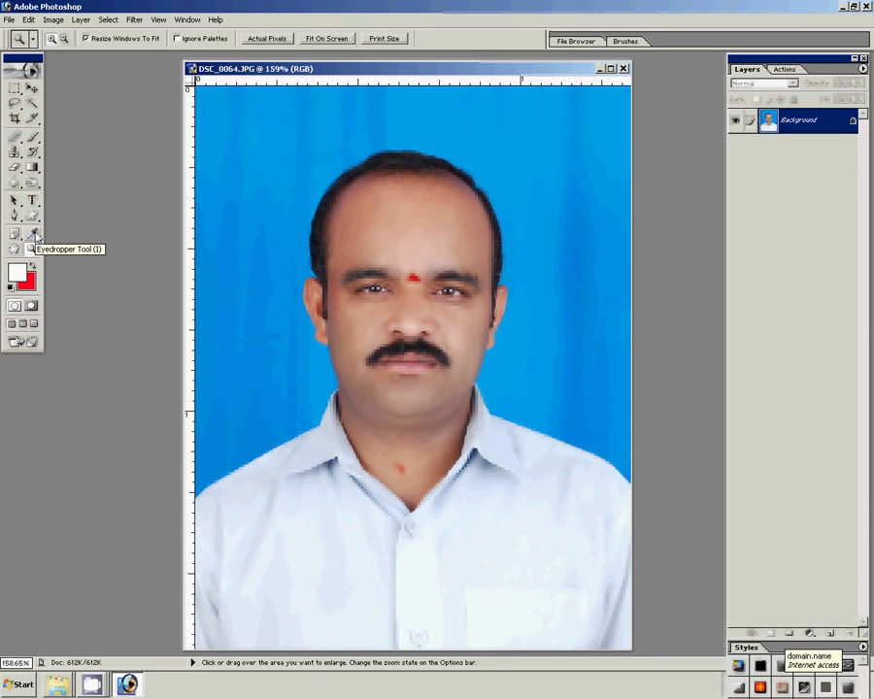
- Sample the backdrop blue as both the foreground and background colour
left_click(34, 235)
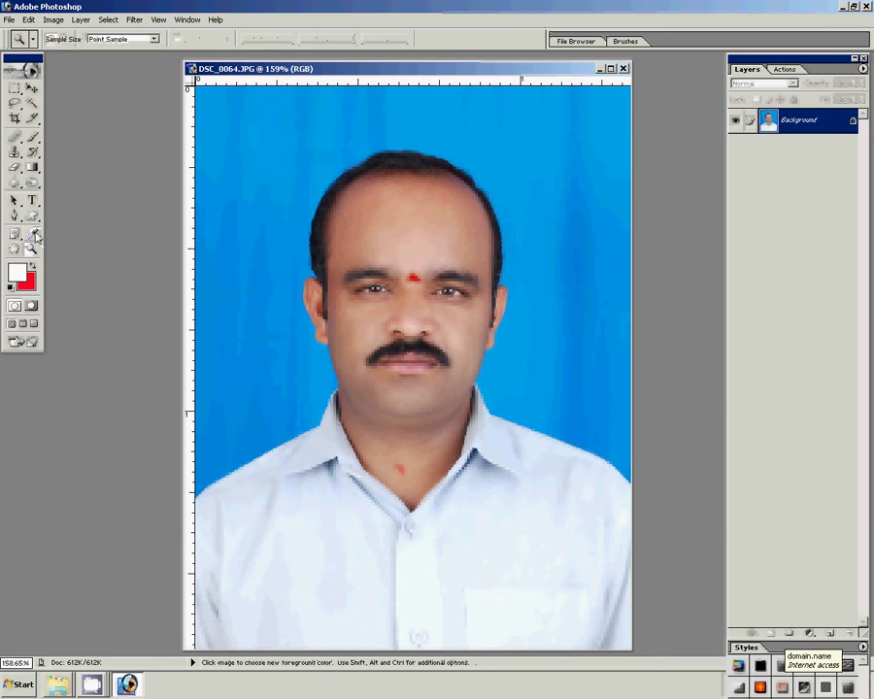
left_click(561, 268)
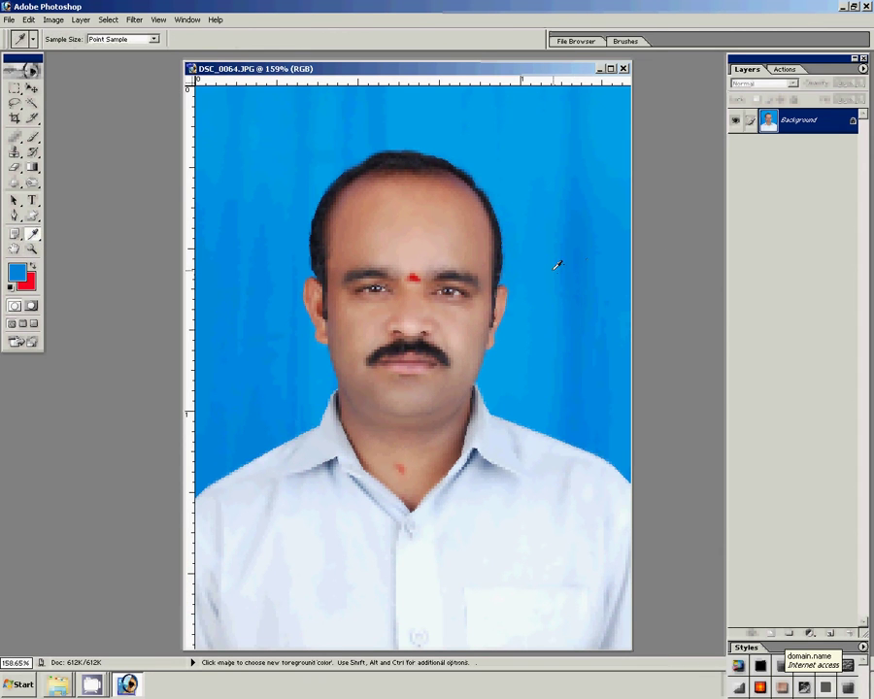
left_click(567, 263)
left_click(577, 257)
key("alt")
left_click(577, 427, "alt")
left_click(32, 102)
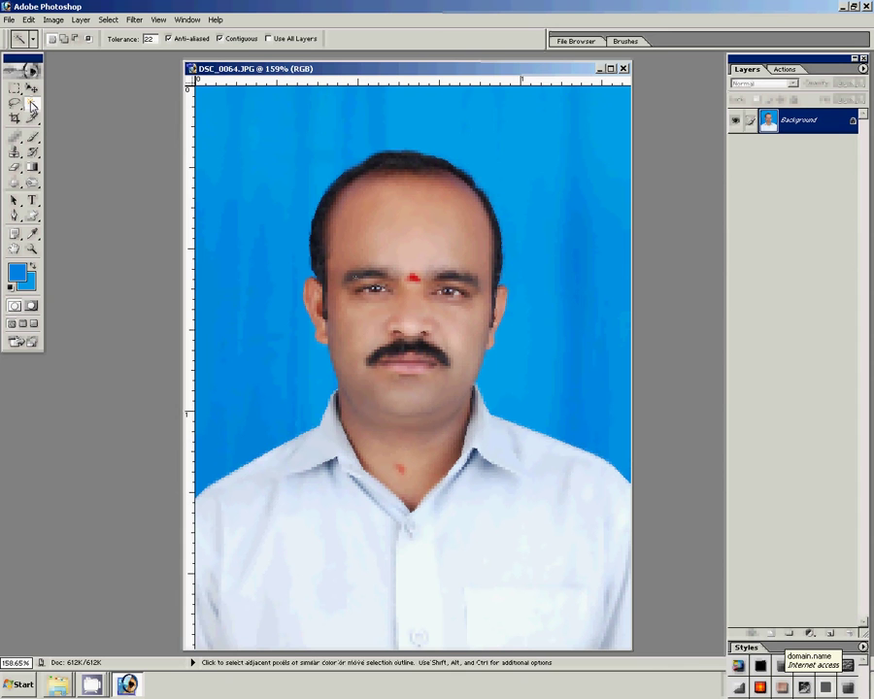
- Magic Wand the blue backdrop and feather the selection by 1.5 pixels
left_click(296, 391)
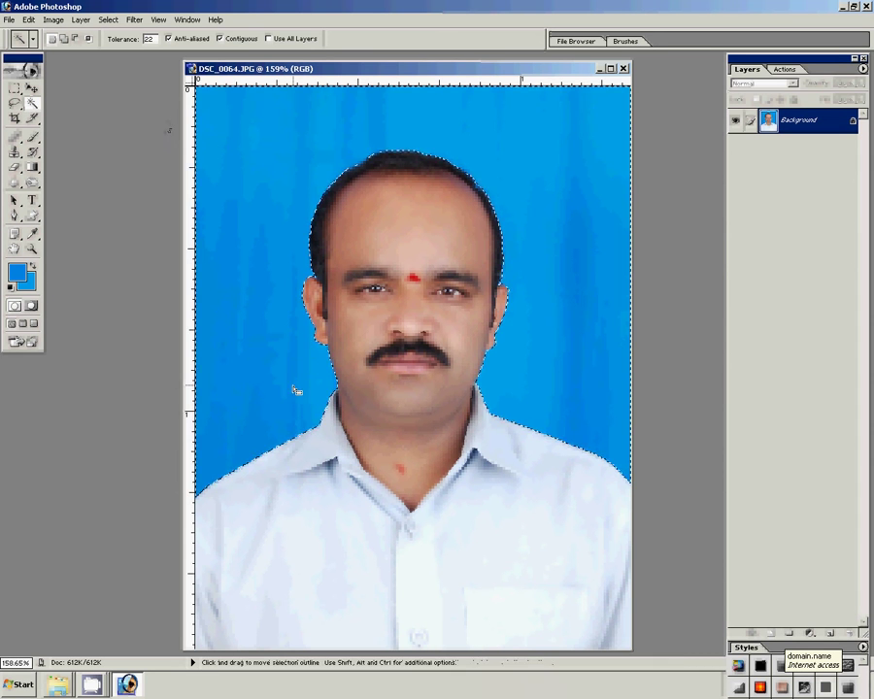
right_click(589, 292)
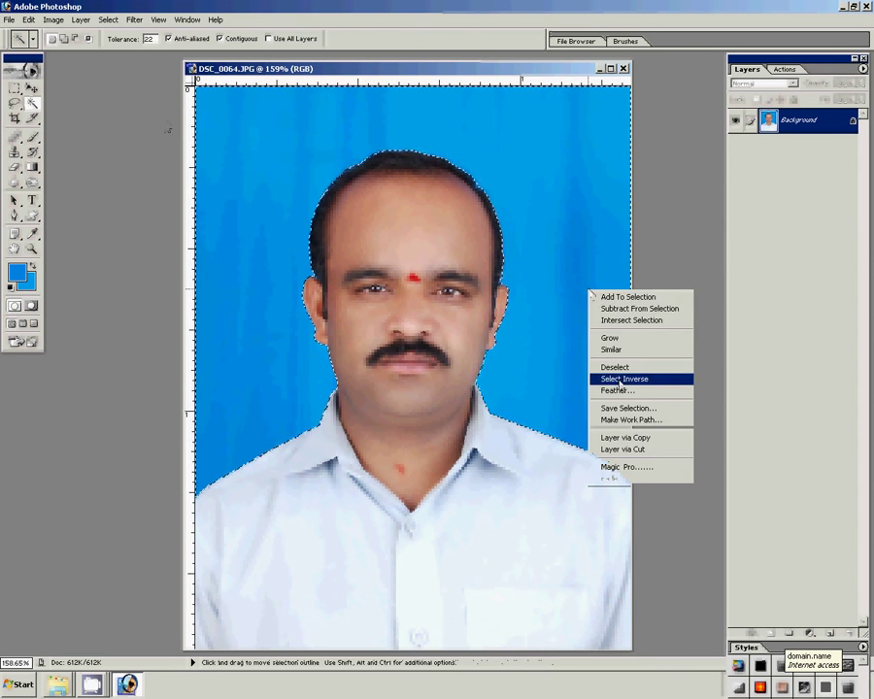
left_click(618, 390)
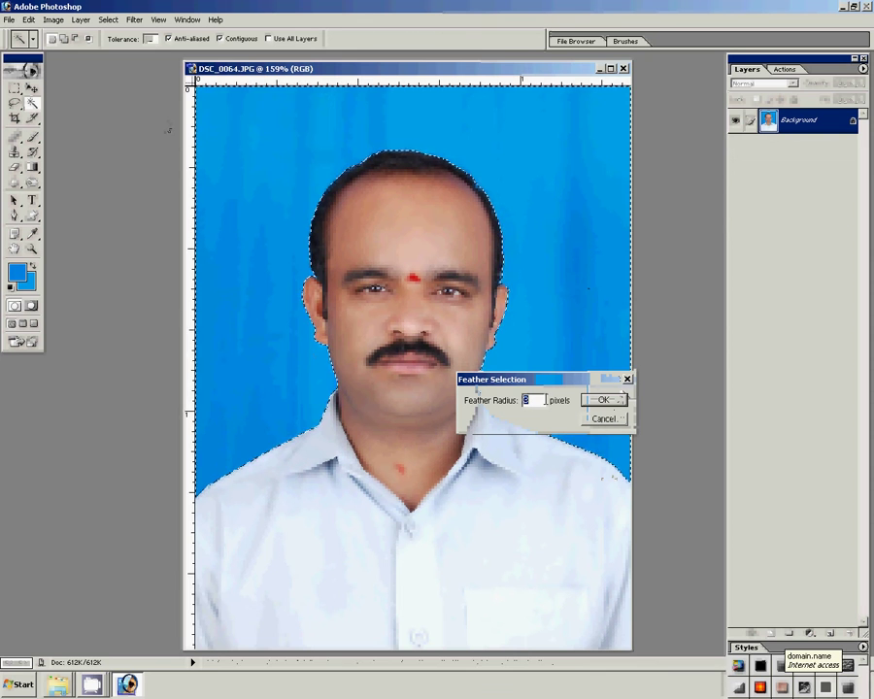
type("1")
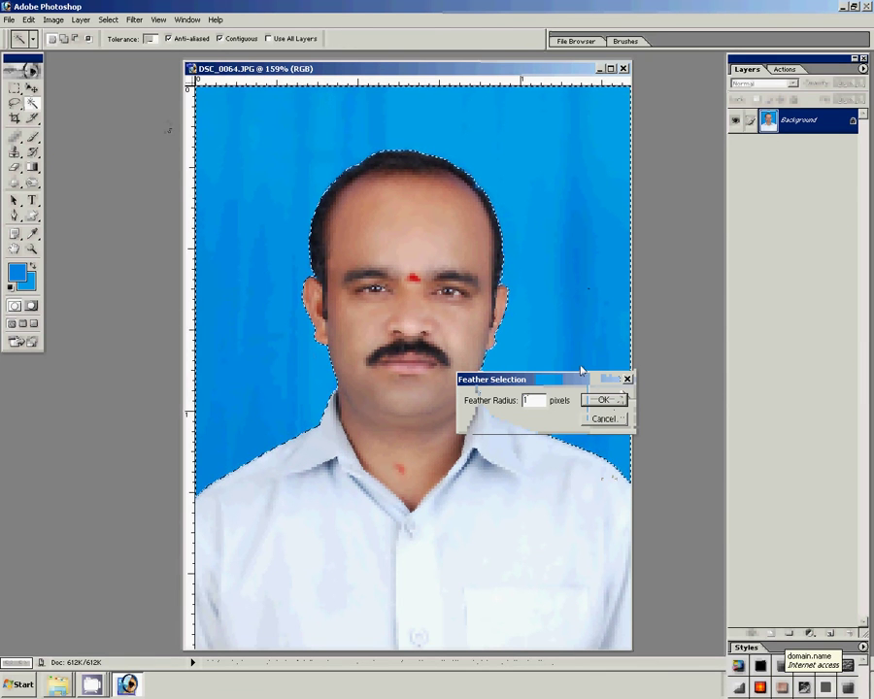
type(".5")
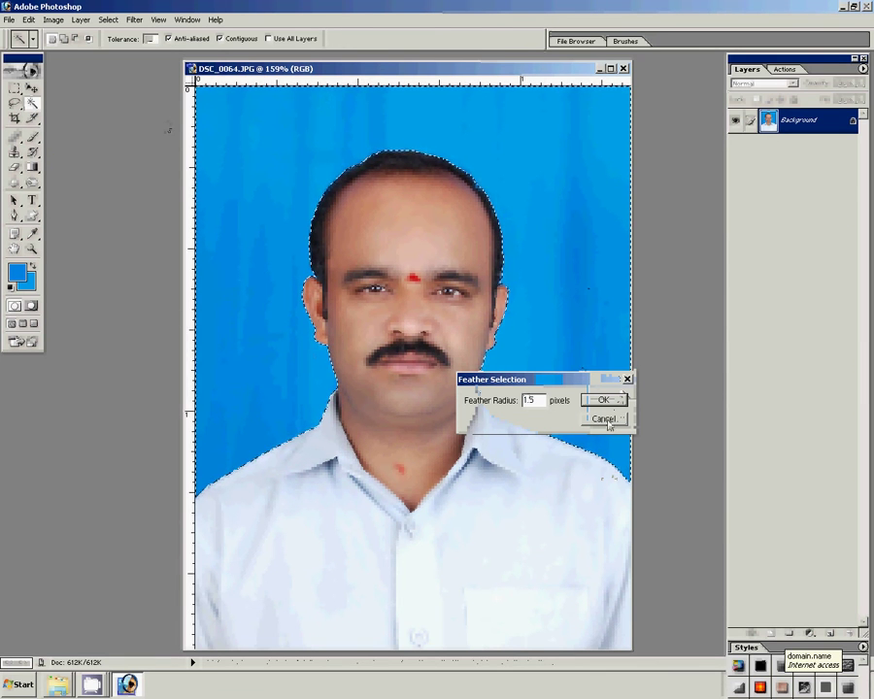
left_click(604, 400)
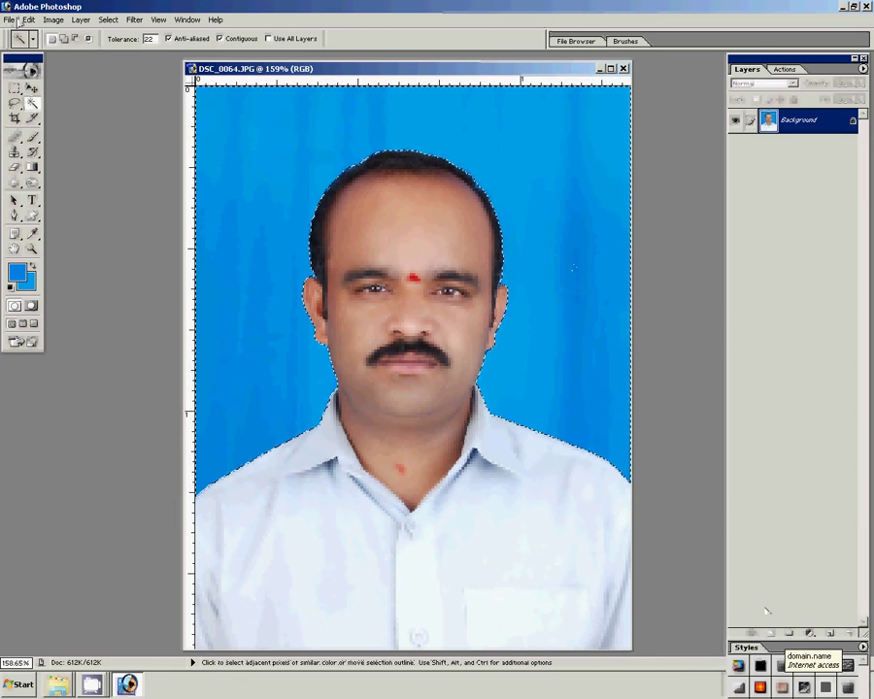
- Fill the selected backdrop with the foreground blue, then deselect
left_click(29, 20)
left_click(41, 200)
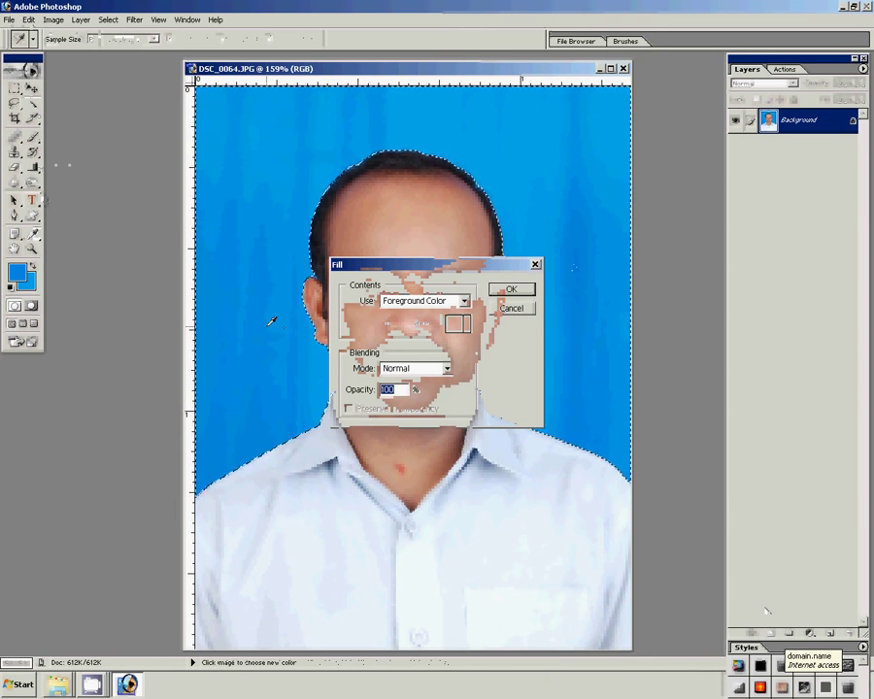
left_click(427, 301)
left_click(424, 313)
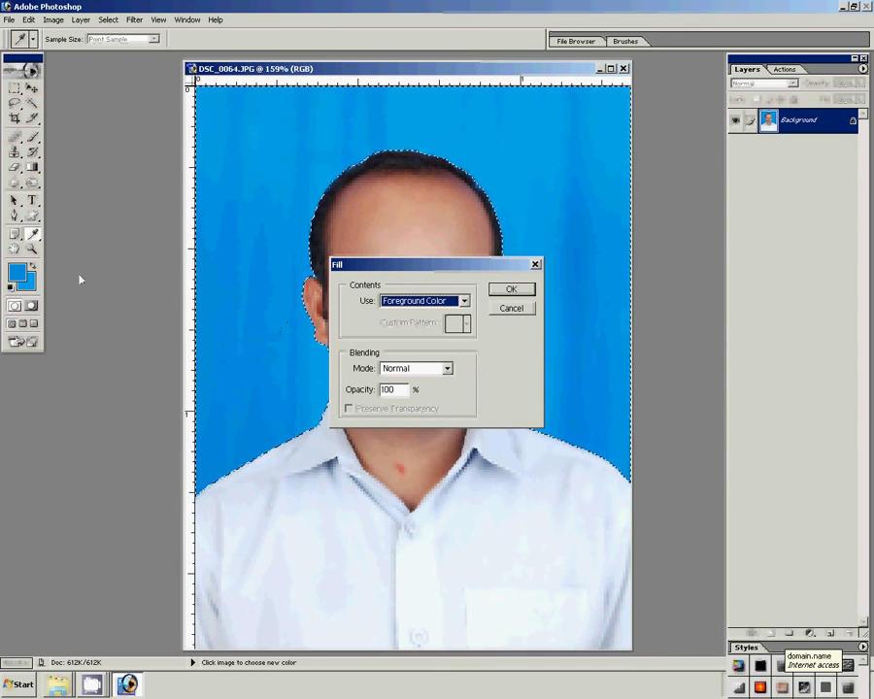
left_click(513, 291)
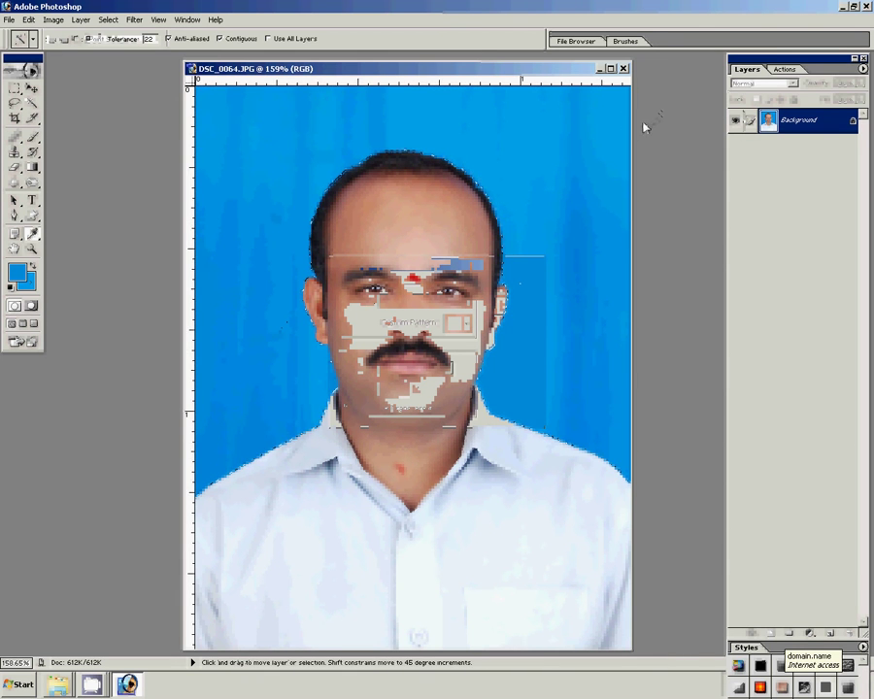
key("ctrl+d")
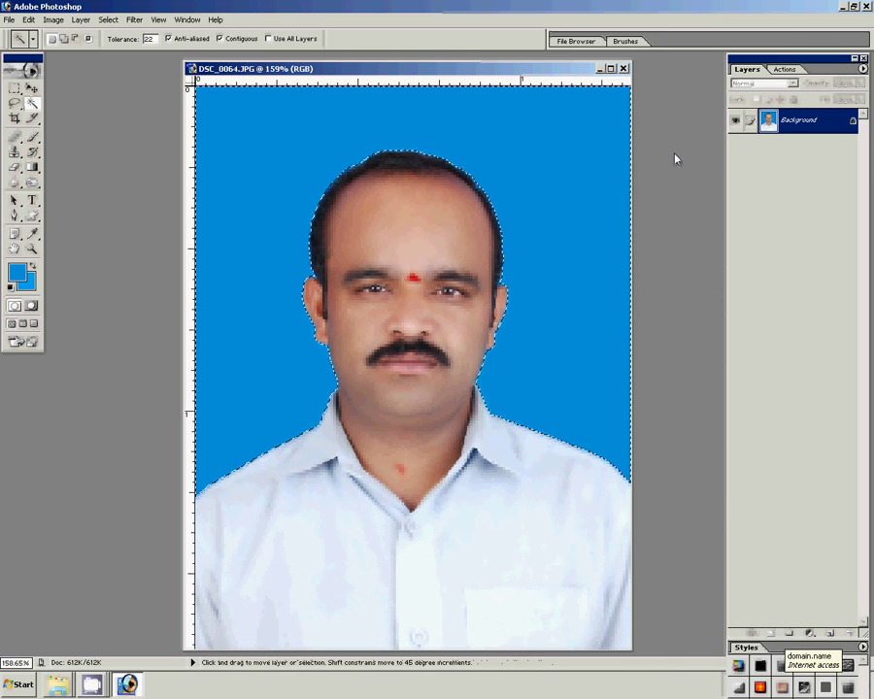
key("ctrl+d")
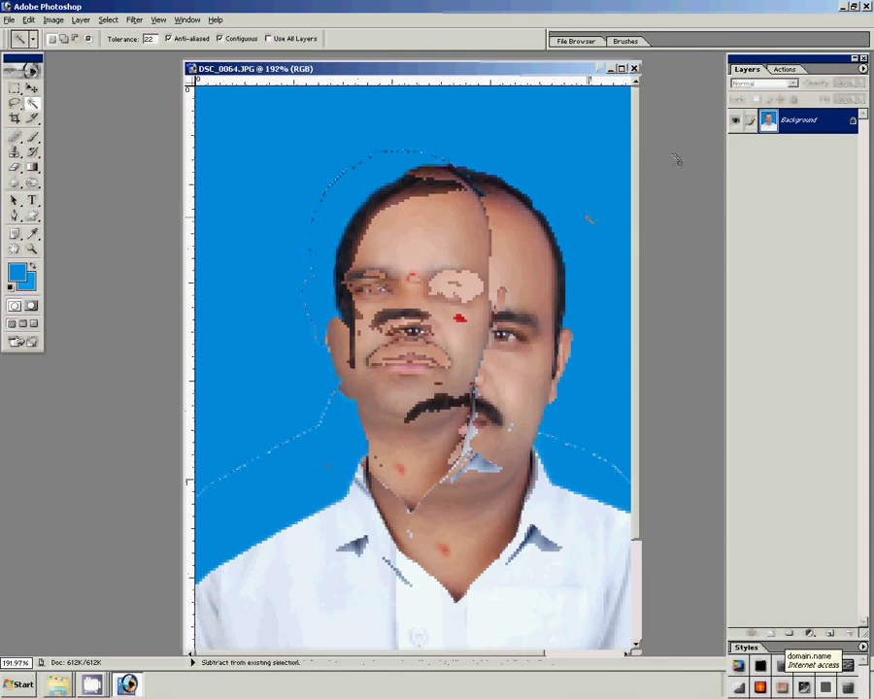
- Apply Color Balance midtone levels of 0, -14, -19 to the fitted portrait
scroll(696, 206, "down", 2)
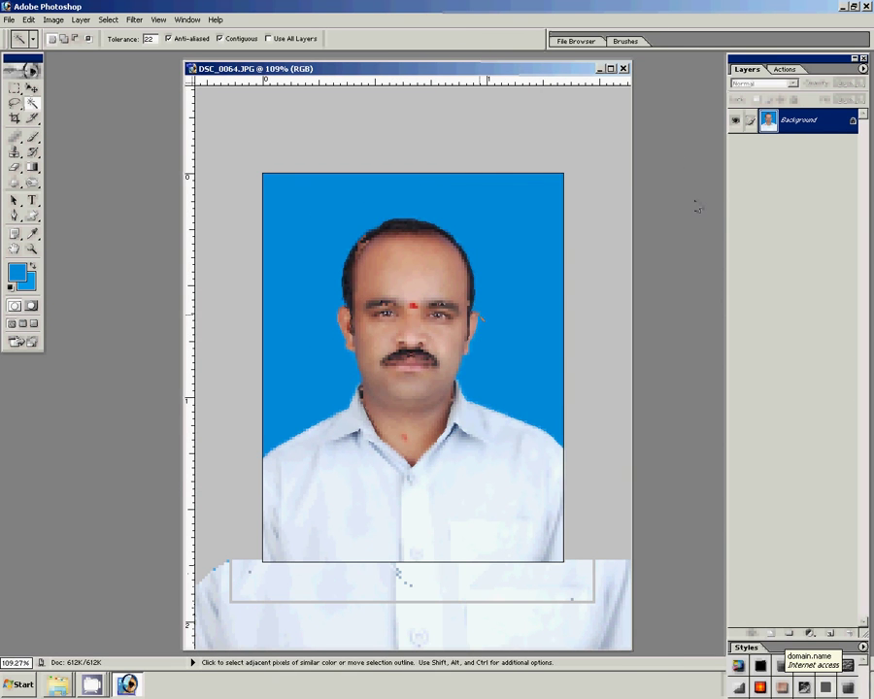
key("z")
right_click(463, 326)
left_click(482, 329)
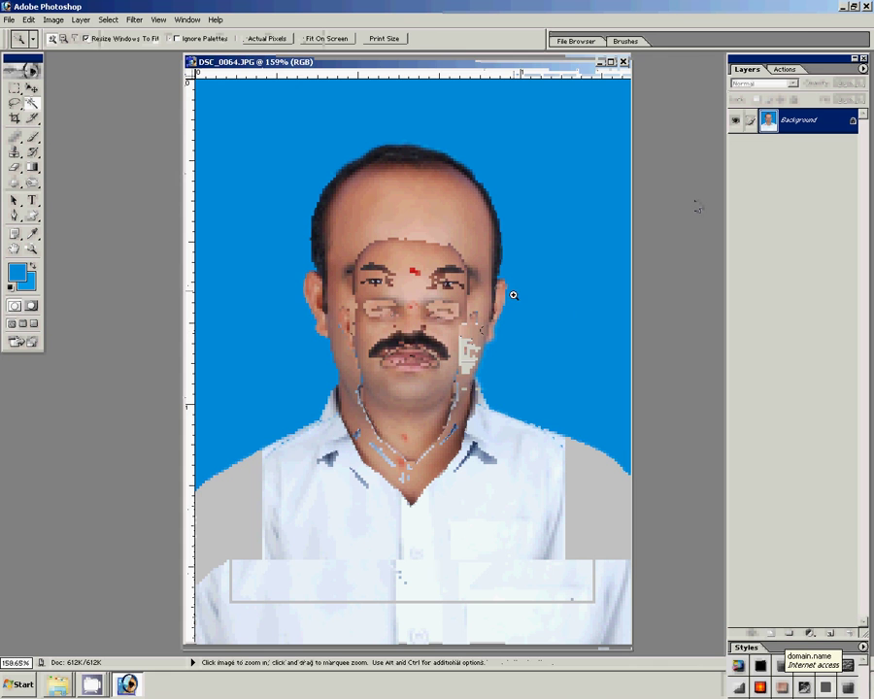
left_click(54, 20)
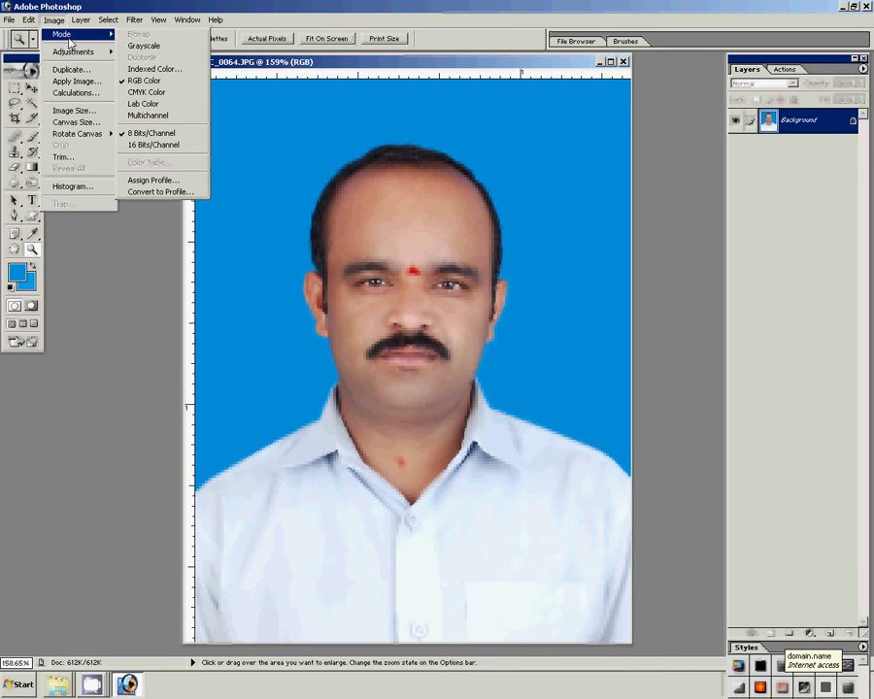
mouse_move(74, 52)
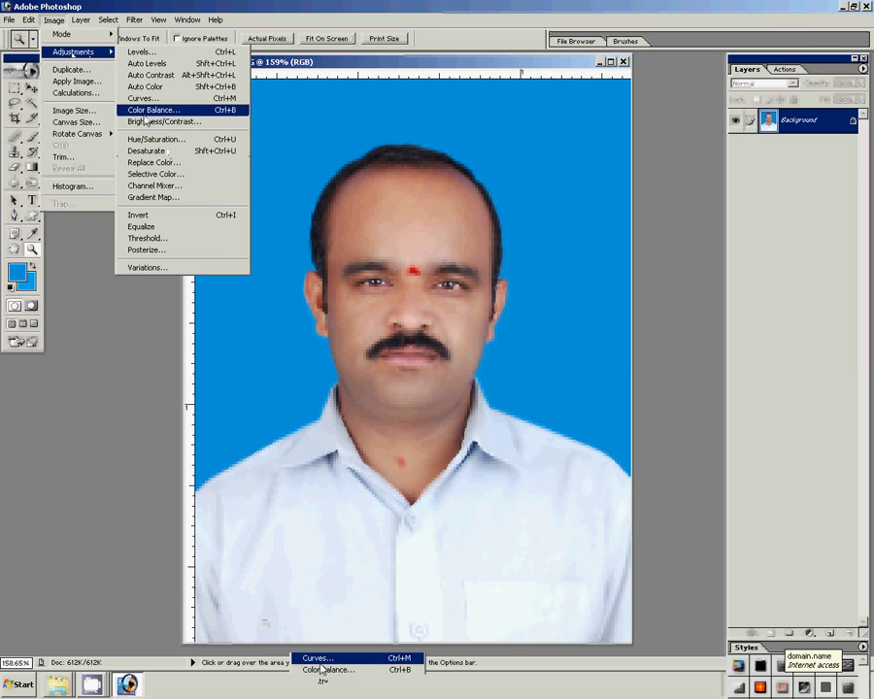
left_click(148, 110)
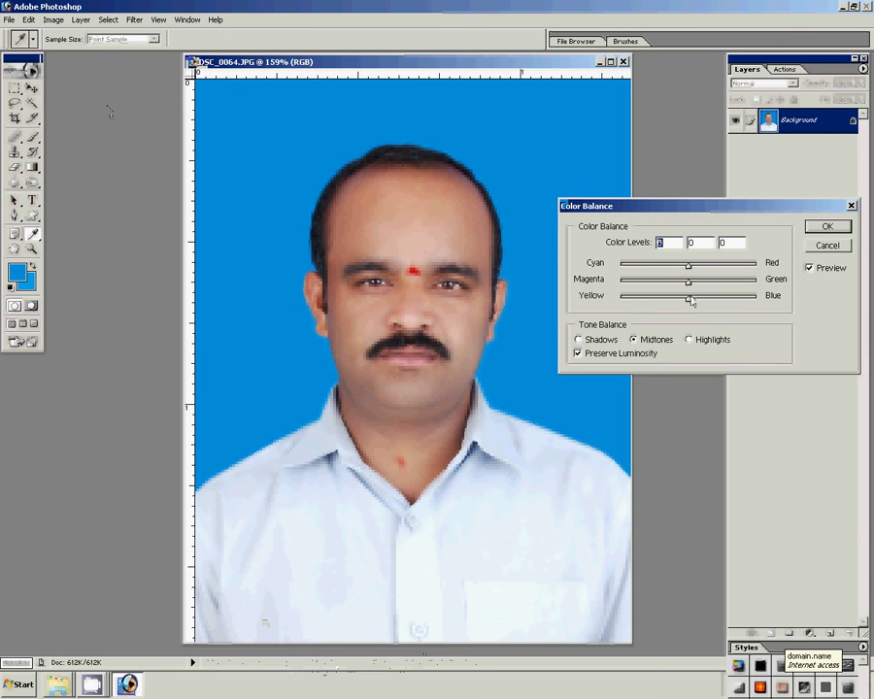
mouse_move(689, 298)
left_mouse_down()
mouse_move(676, 299)
mouse_move(678, 288)
left_mouse_up()
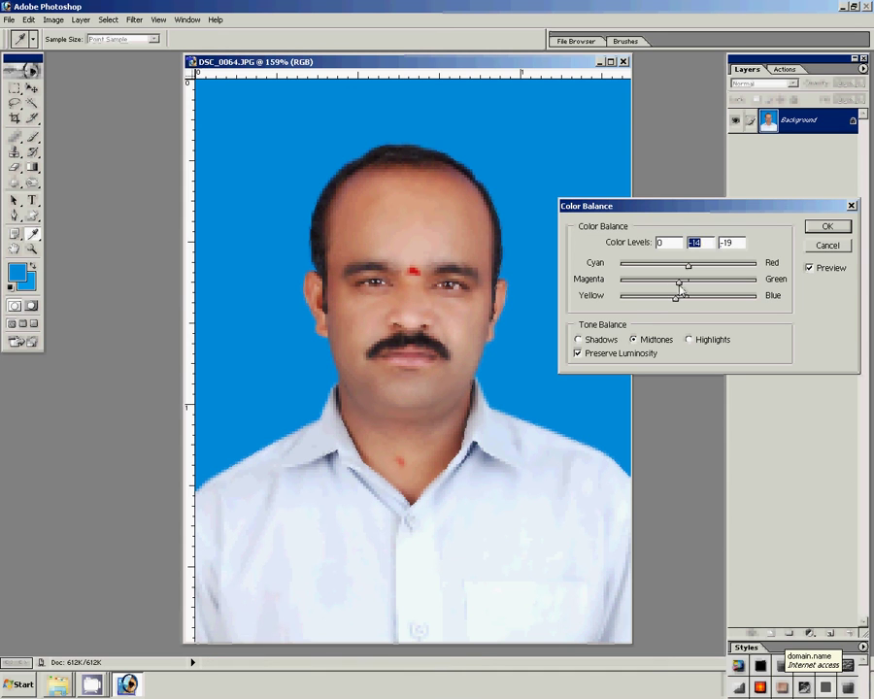
left_click(825, 225)
key("z")
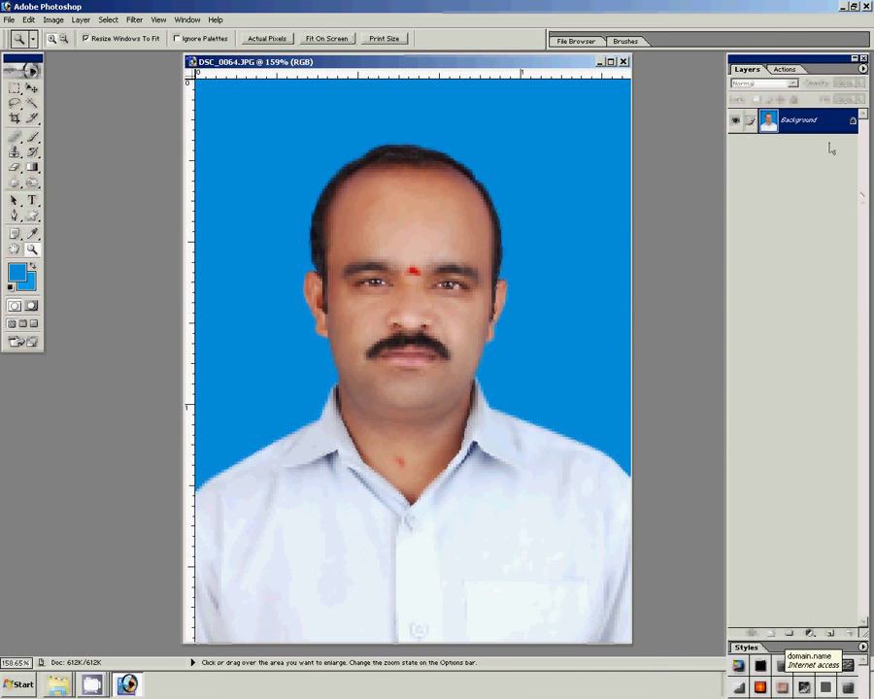
- Run the PP 8 action to tile eight portraits onto a new Untitled-1 sheet
left_click_drag(421, 63, 282, 67)
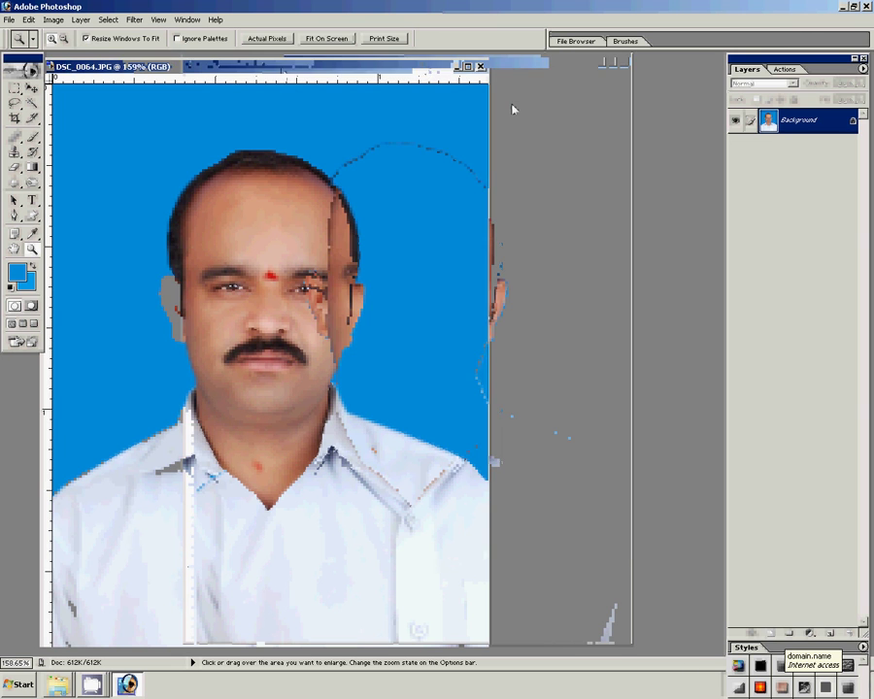
left_click(787, 70)
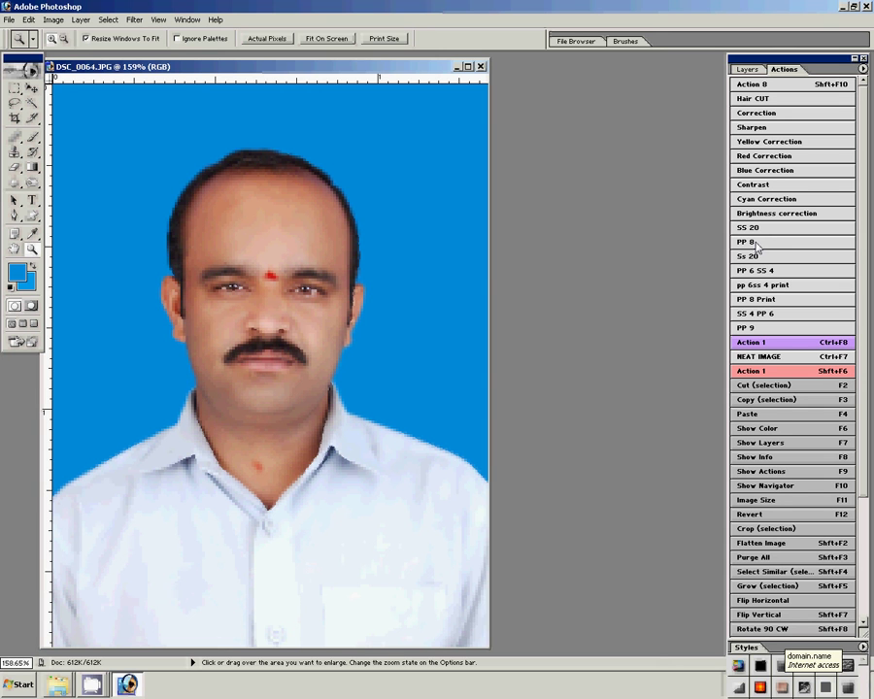
left_click(757, 247)
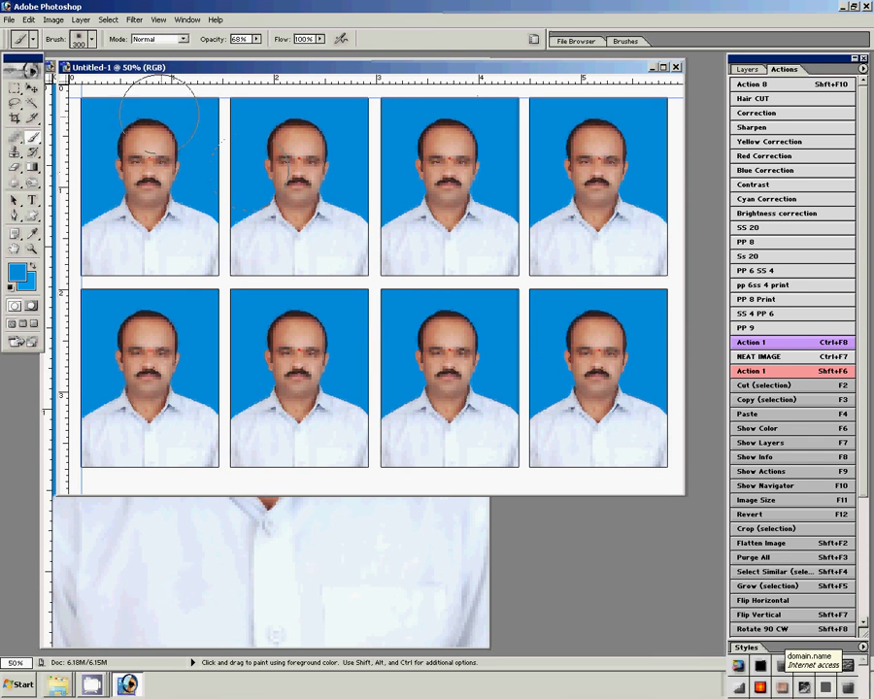
- Begin saving the new print sheet
left_click(81, 20)
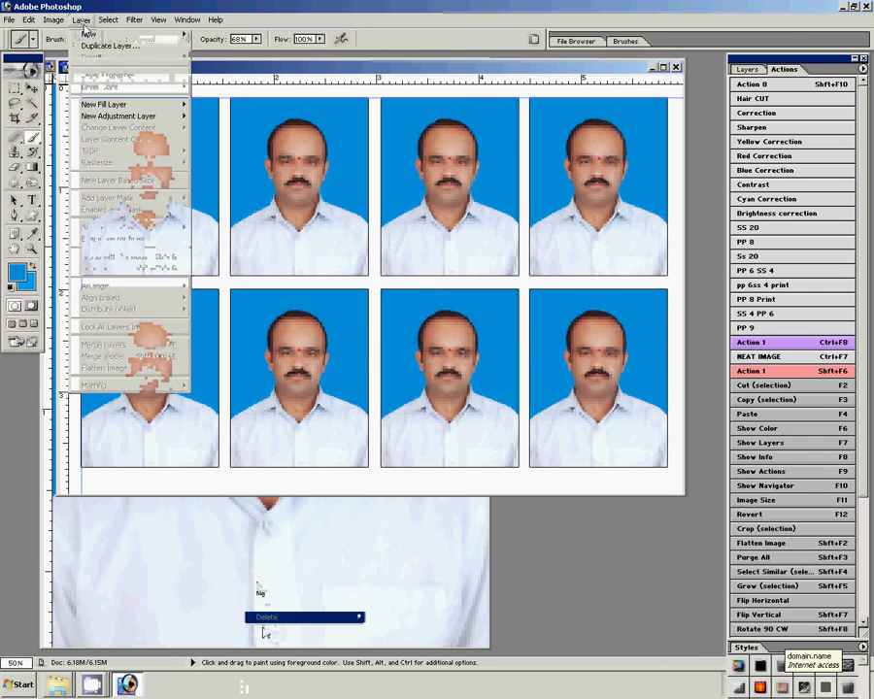
left_click(518, 116)
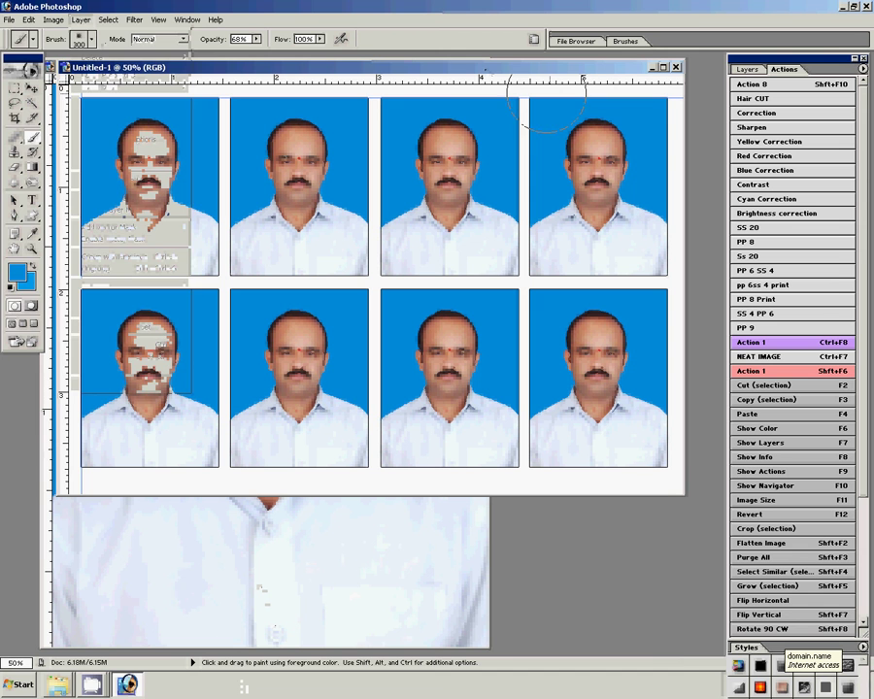
left_click(8, 20)
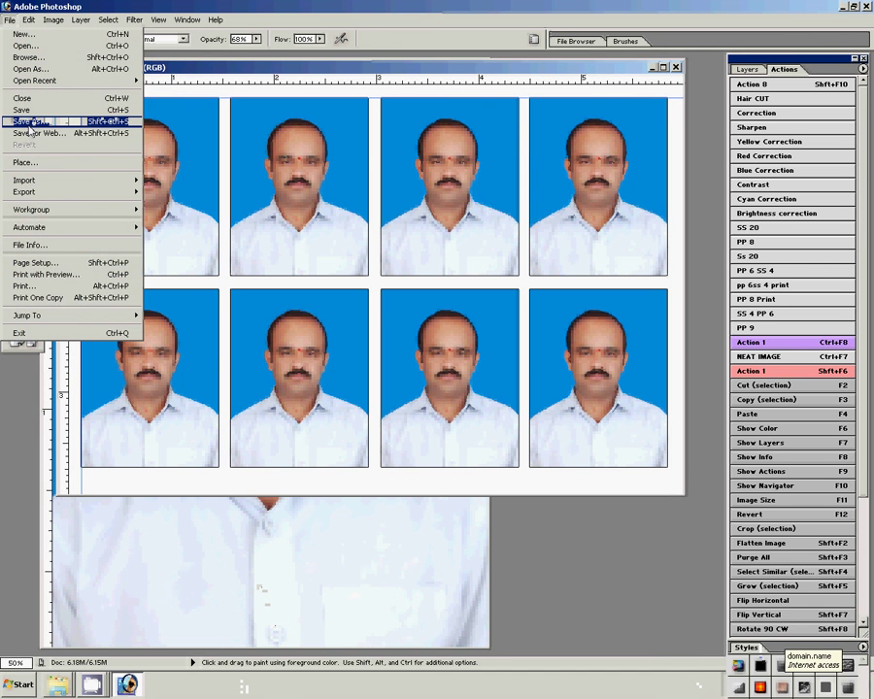
- Open Save As for Untitled-1 as a Photoshop PSD in My Pictures
left_click(32, 123)
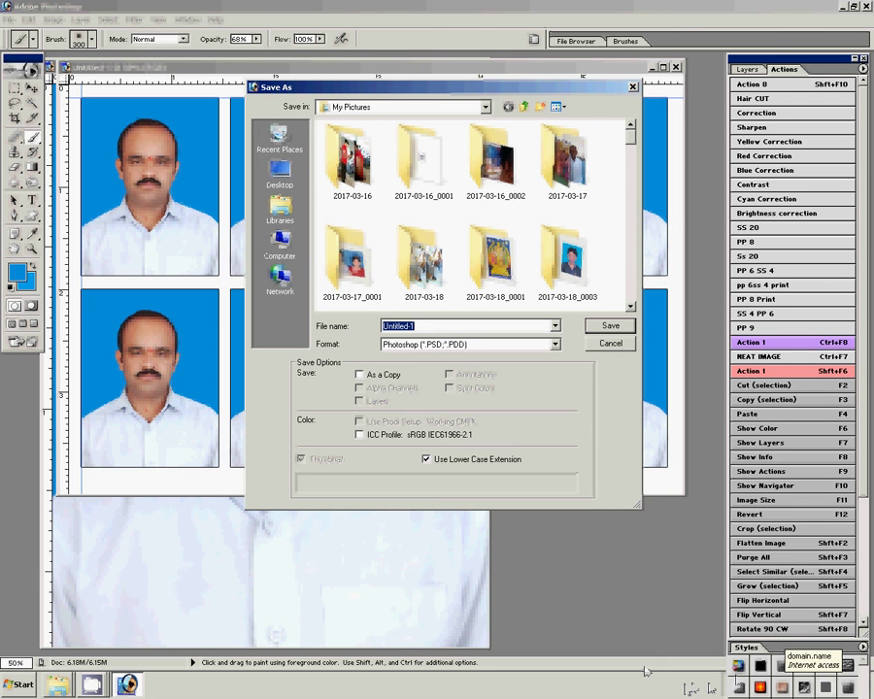
left_click(92, 685)
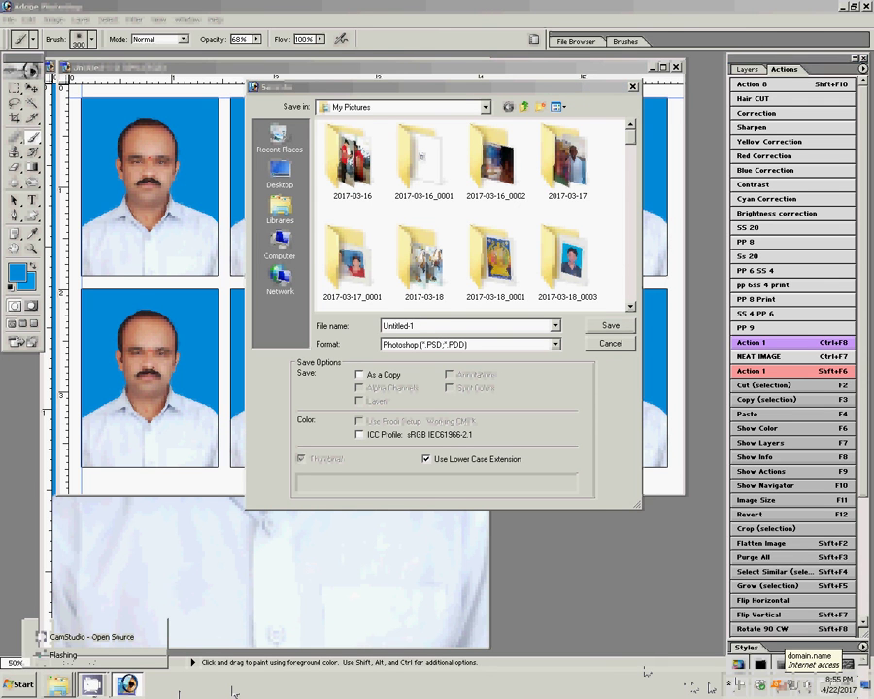